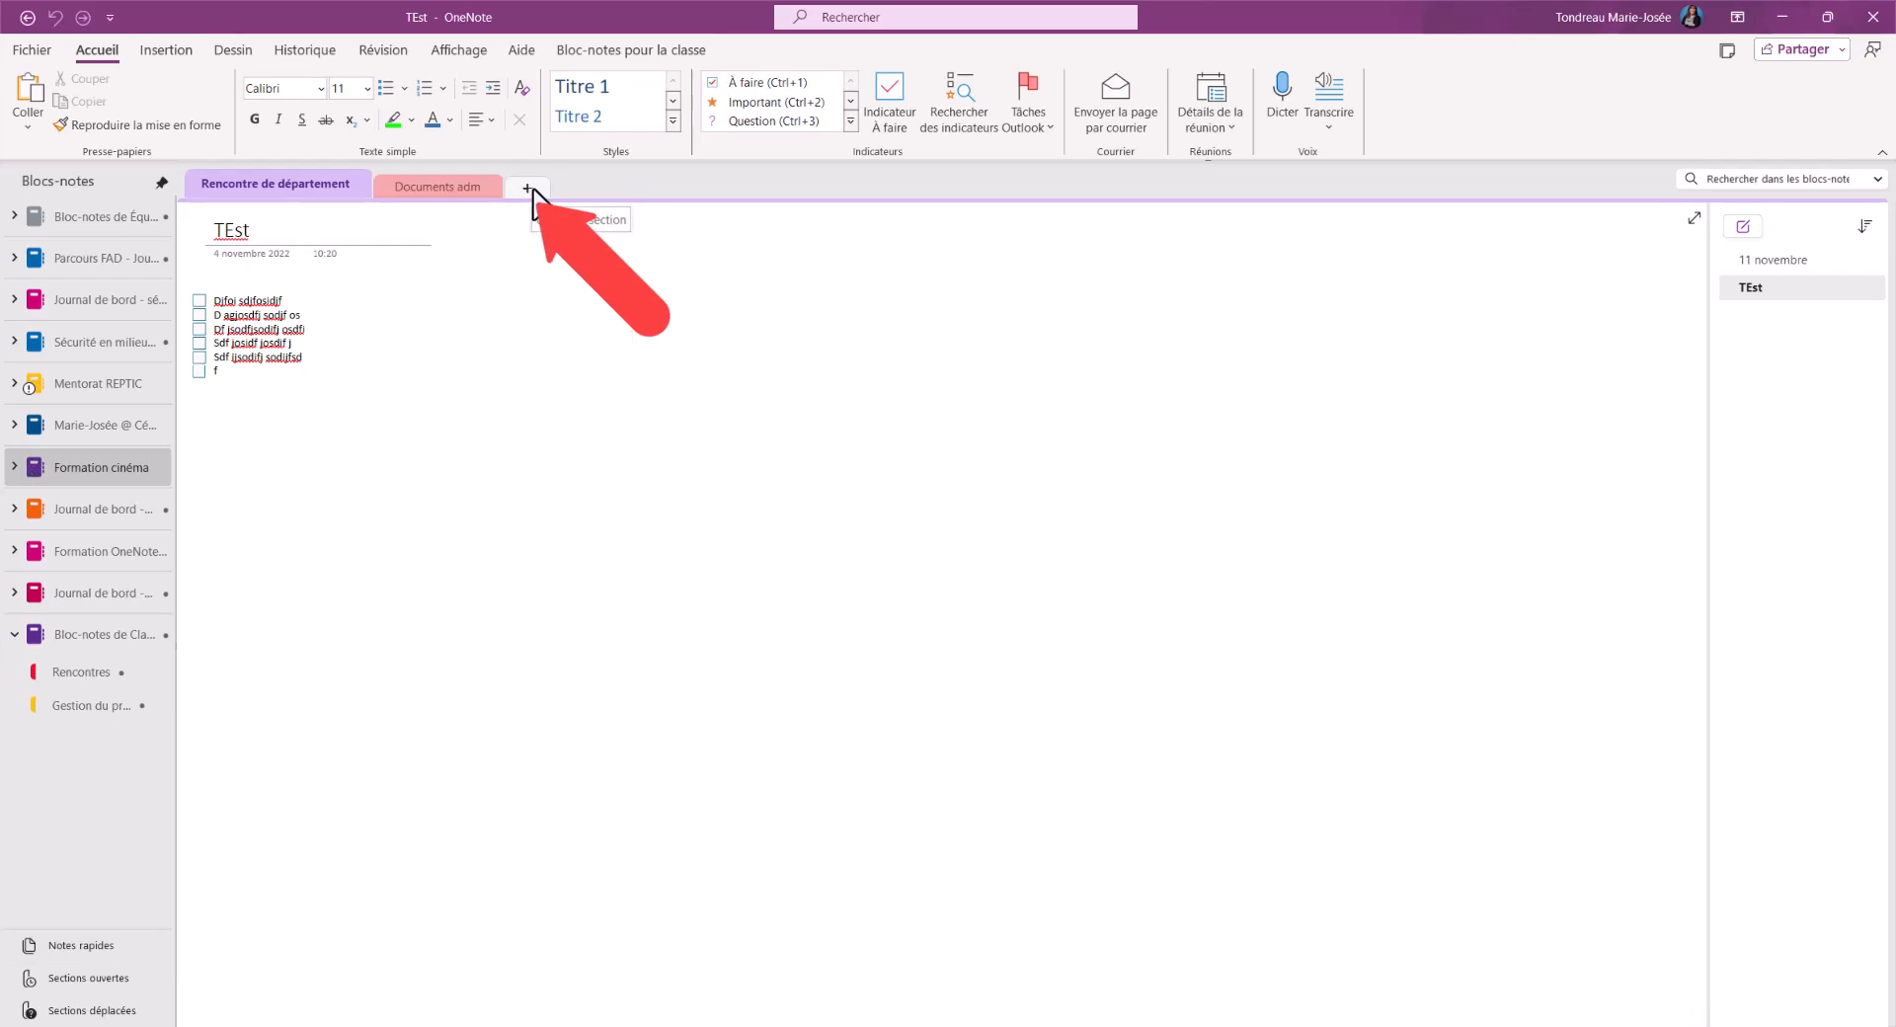
Add a new section named TEST to the Formation cinéma notebook
click(530, 190)
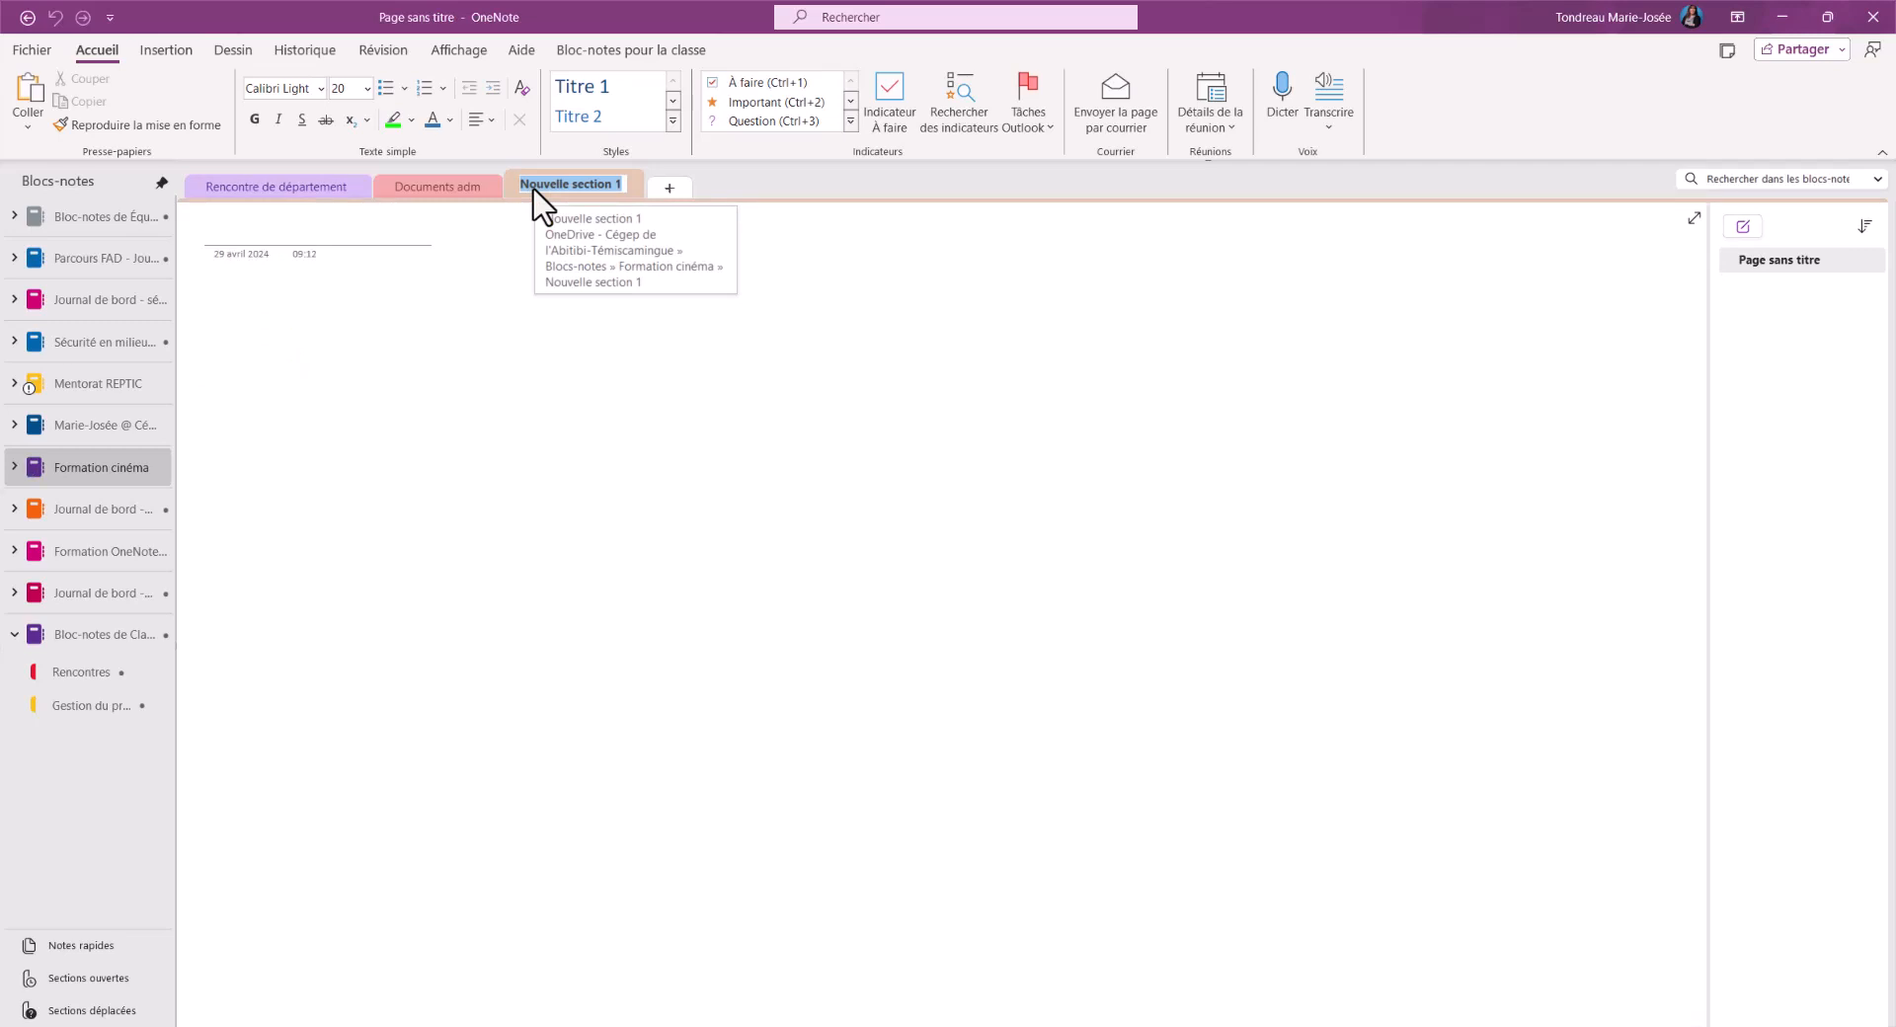
text(TEST)
key(Return)
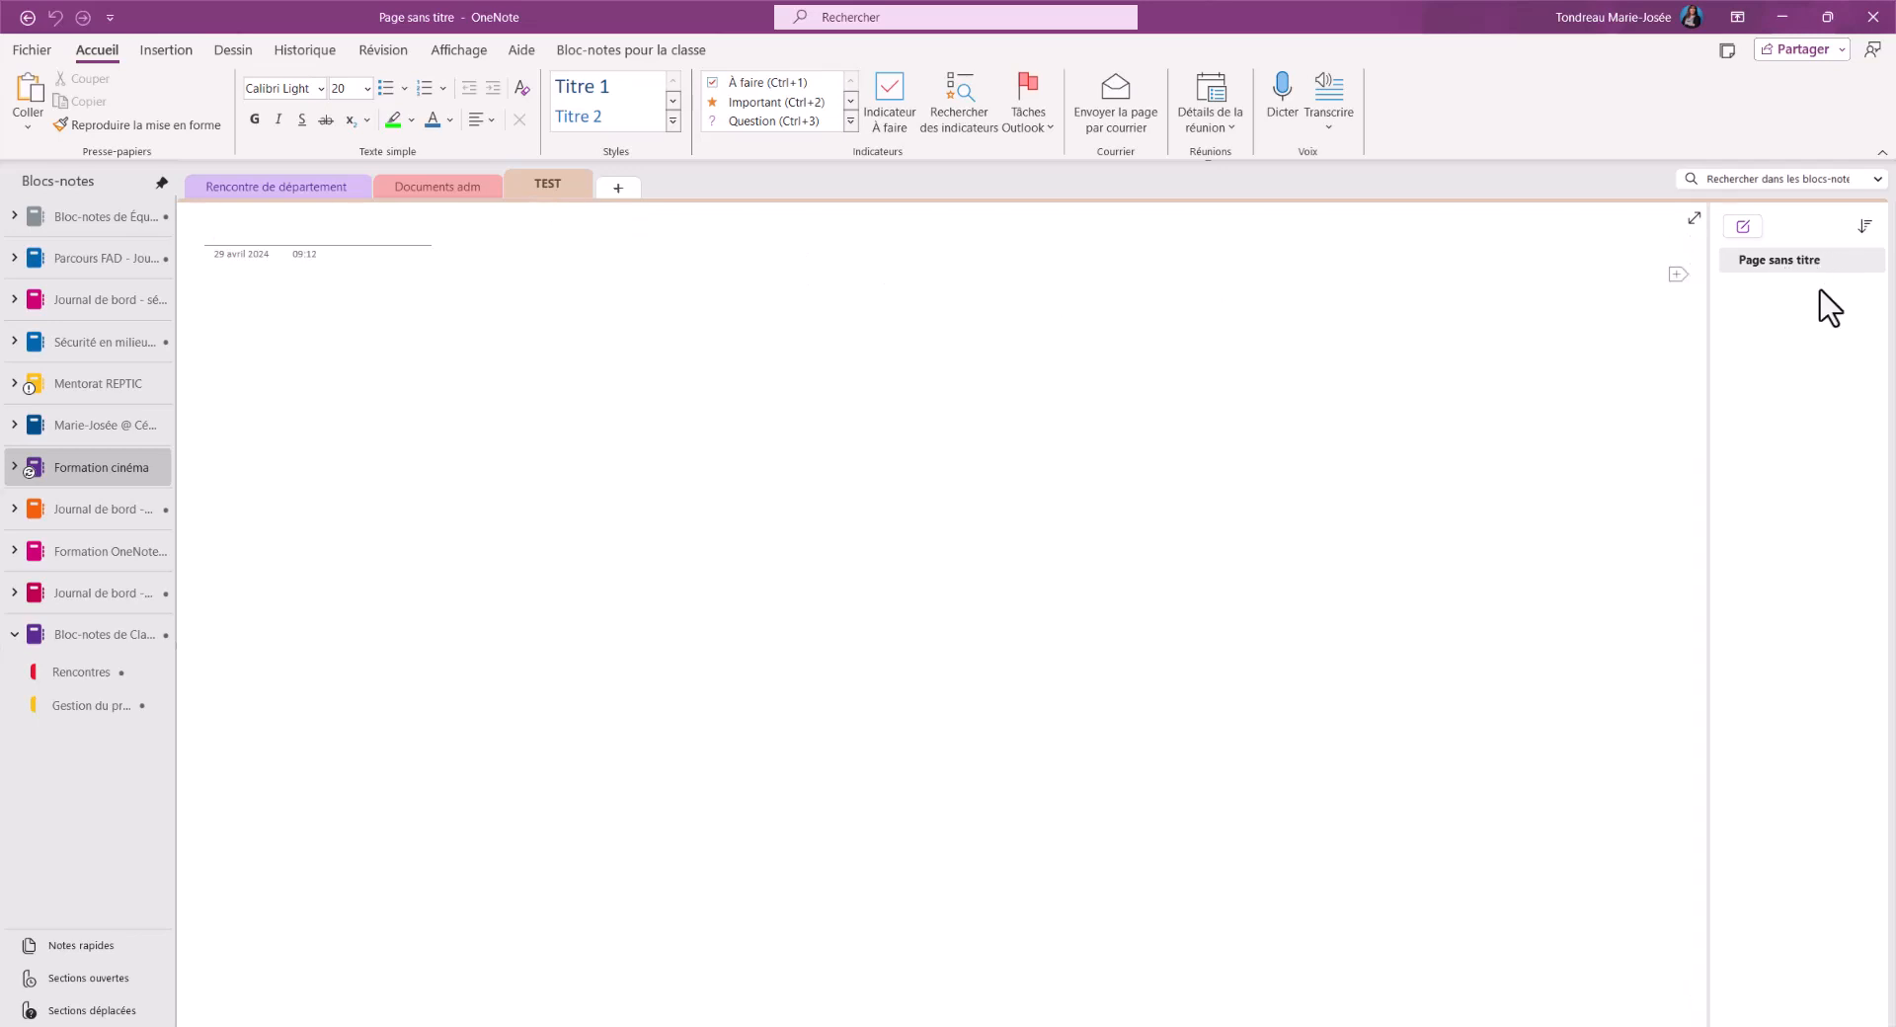
Title the untitled page in the TEST section "Première page"
click(935, 248)
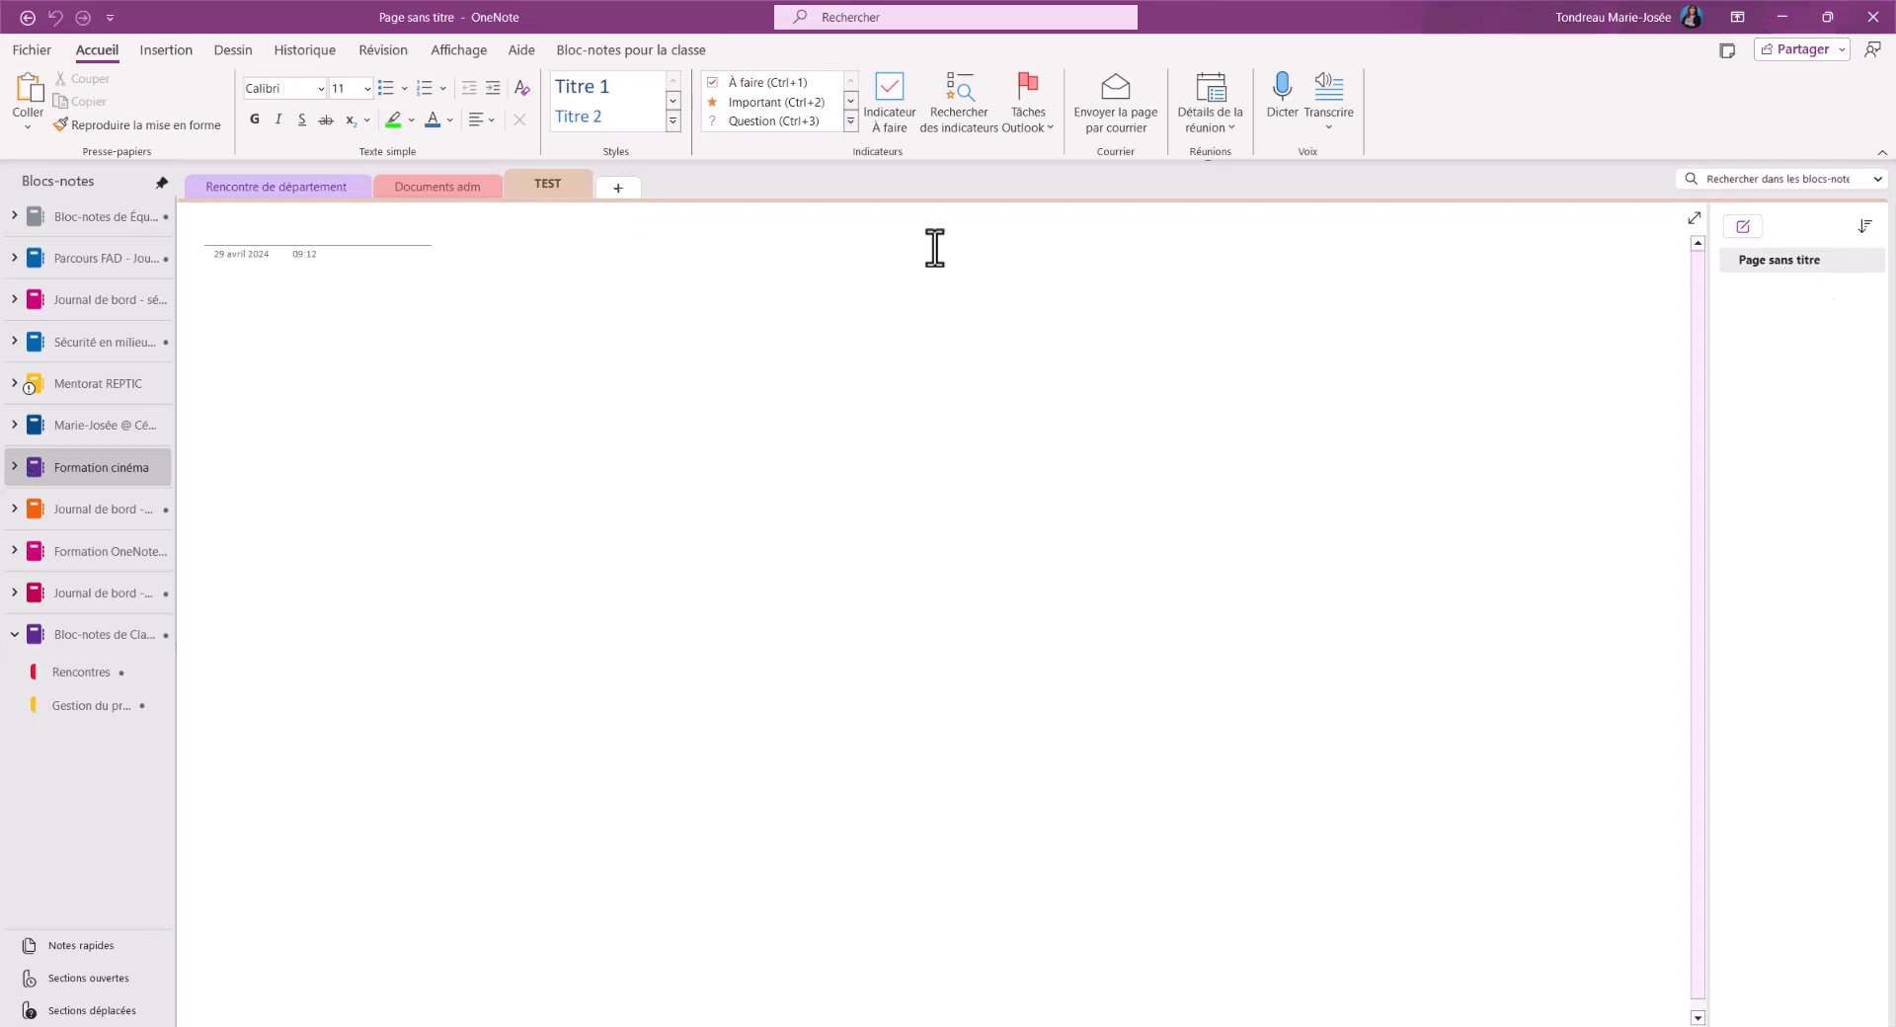
click(353, 231)
text(Première )
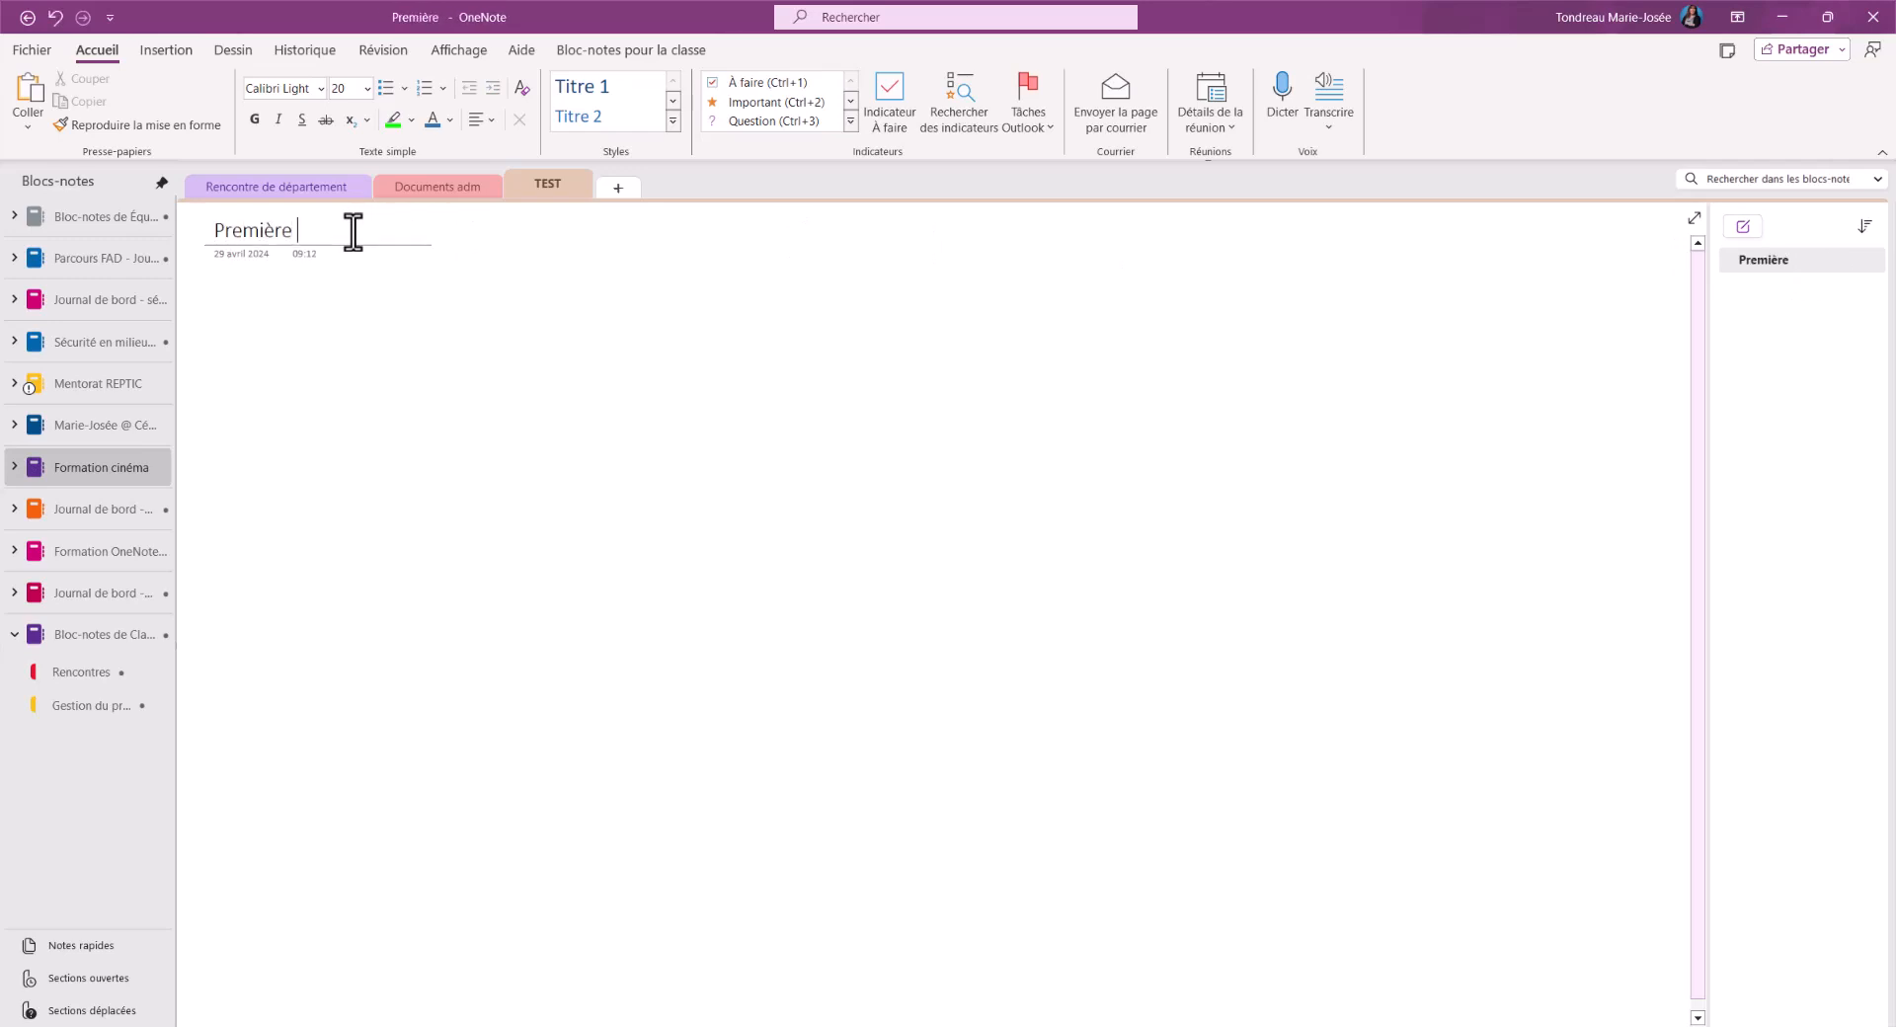
text(page)
click(802, 298)
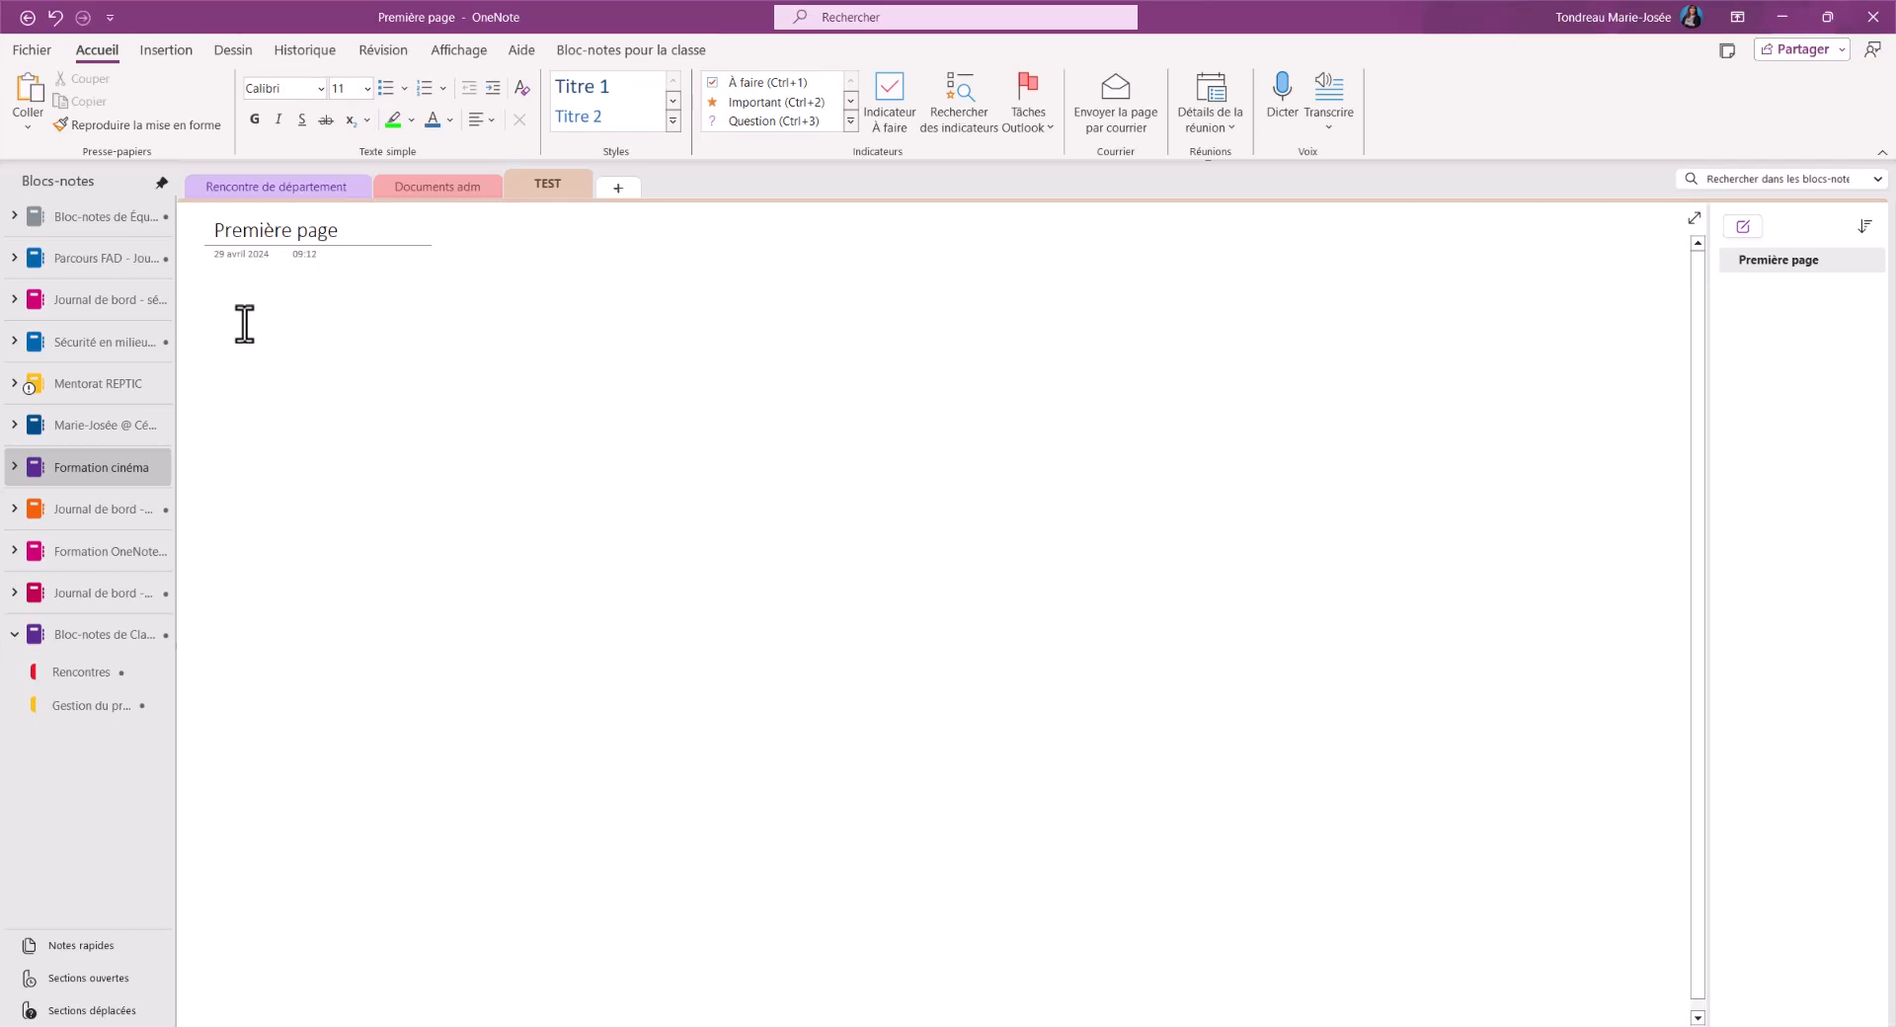
Add a second page to the TEST section and title it "Deuxième page"
click(174, 54)
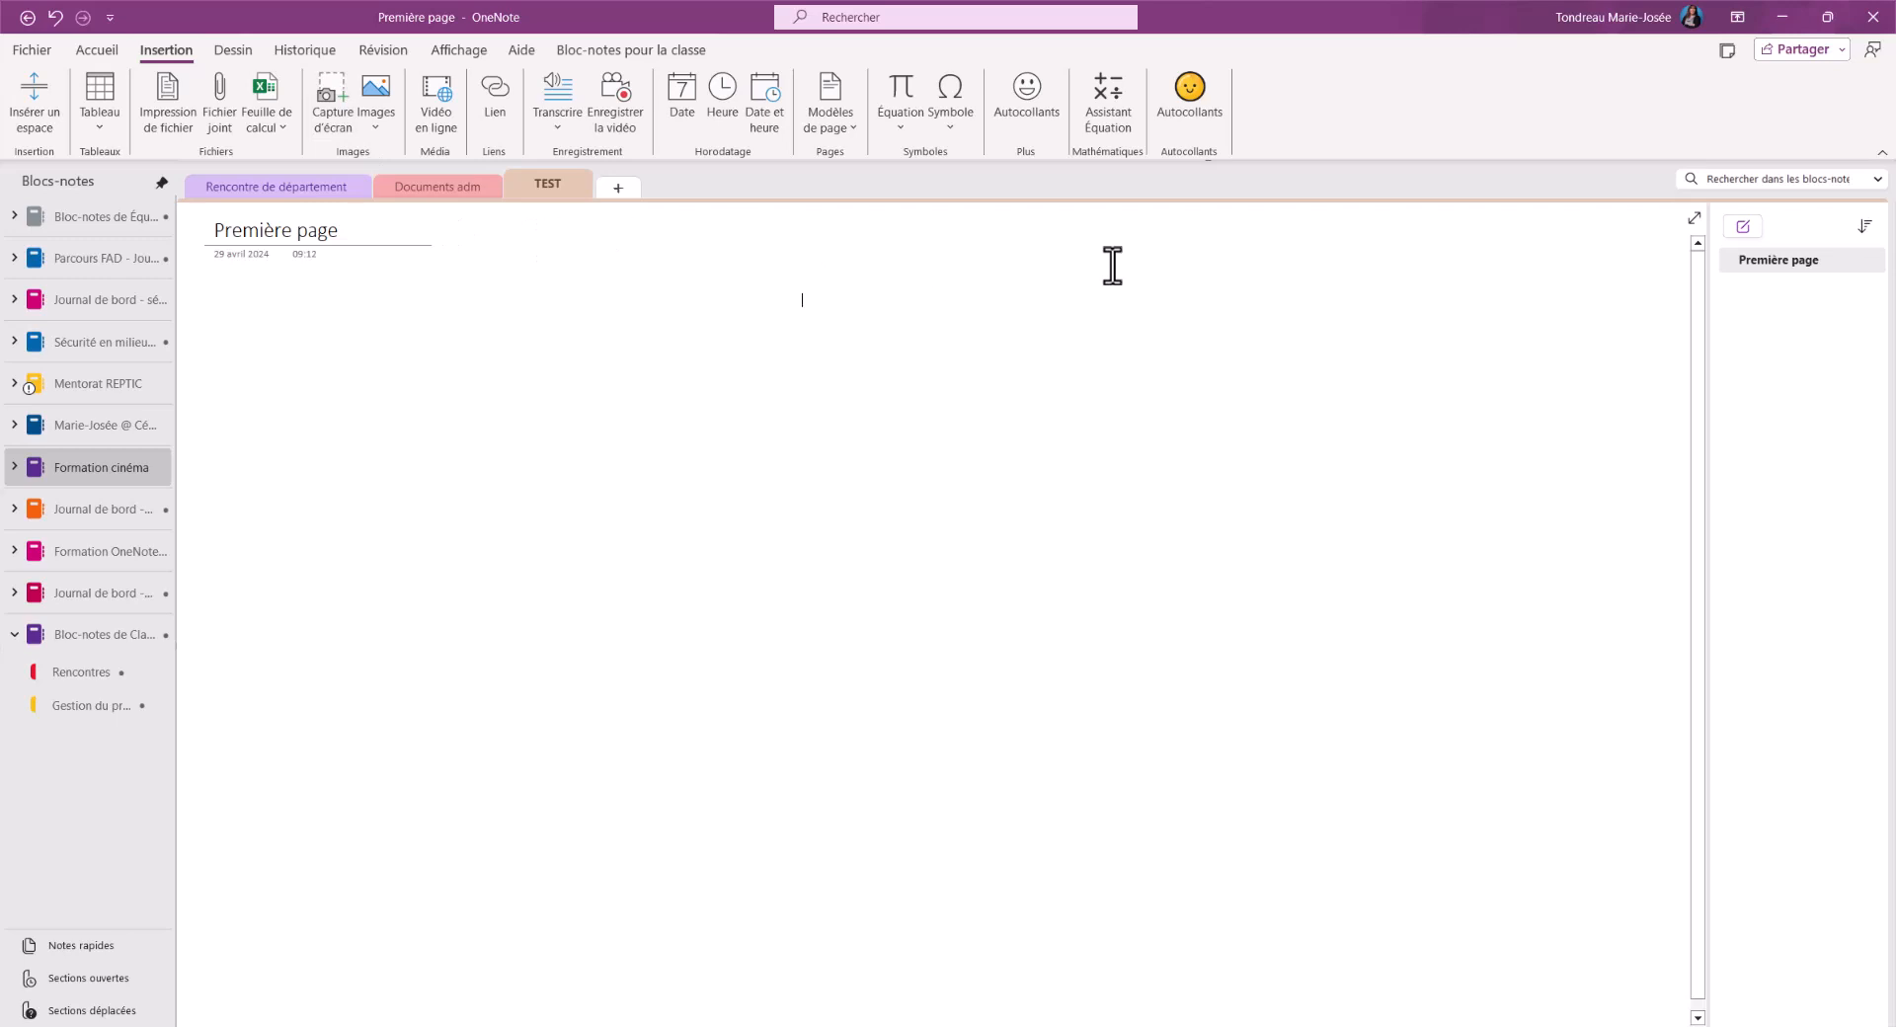
click(1742, 229)
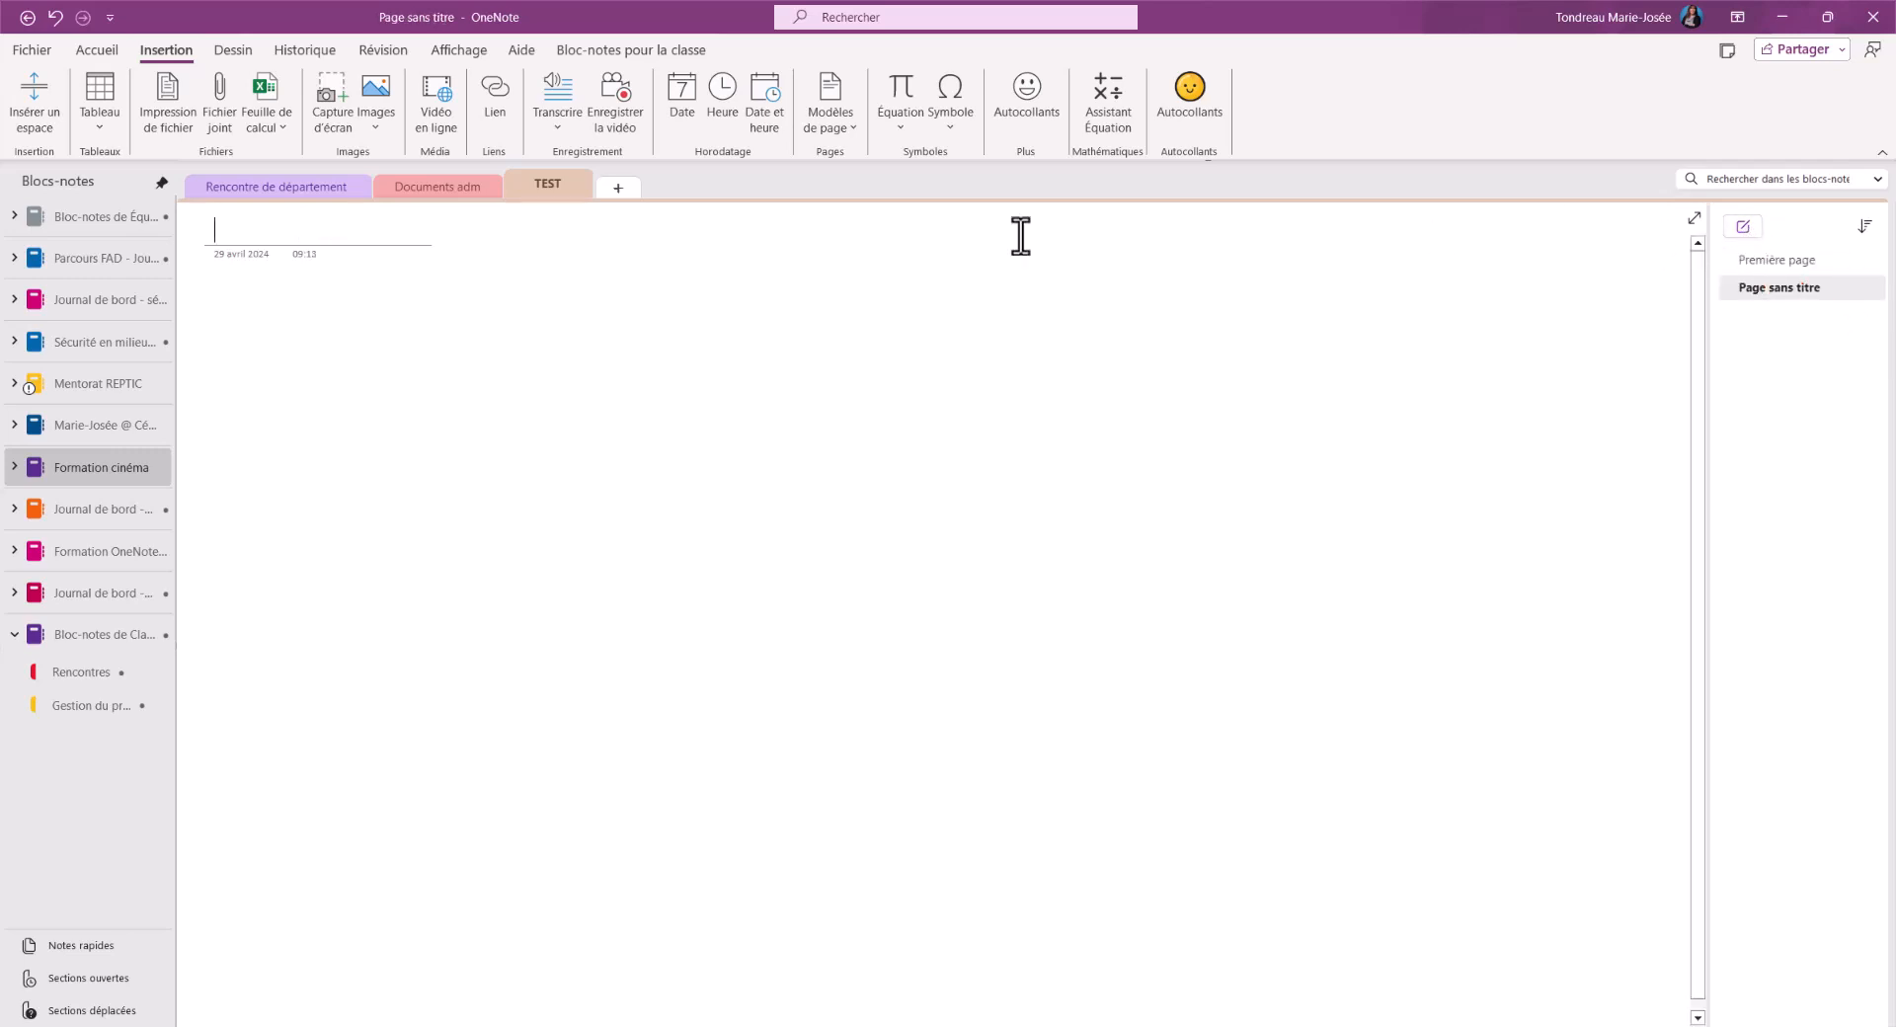
text(Deuxième page)
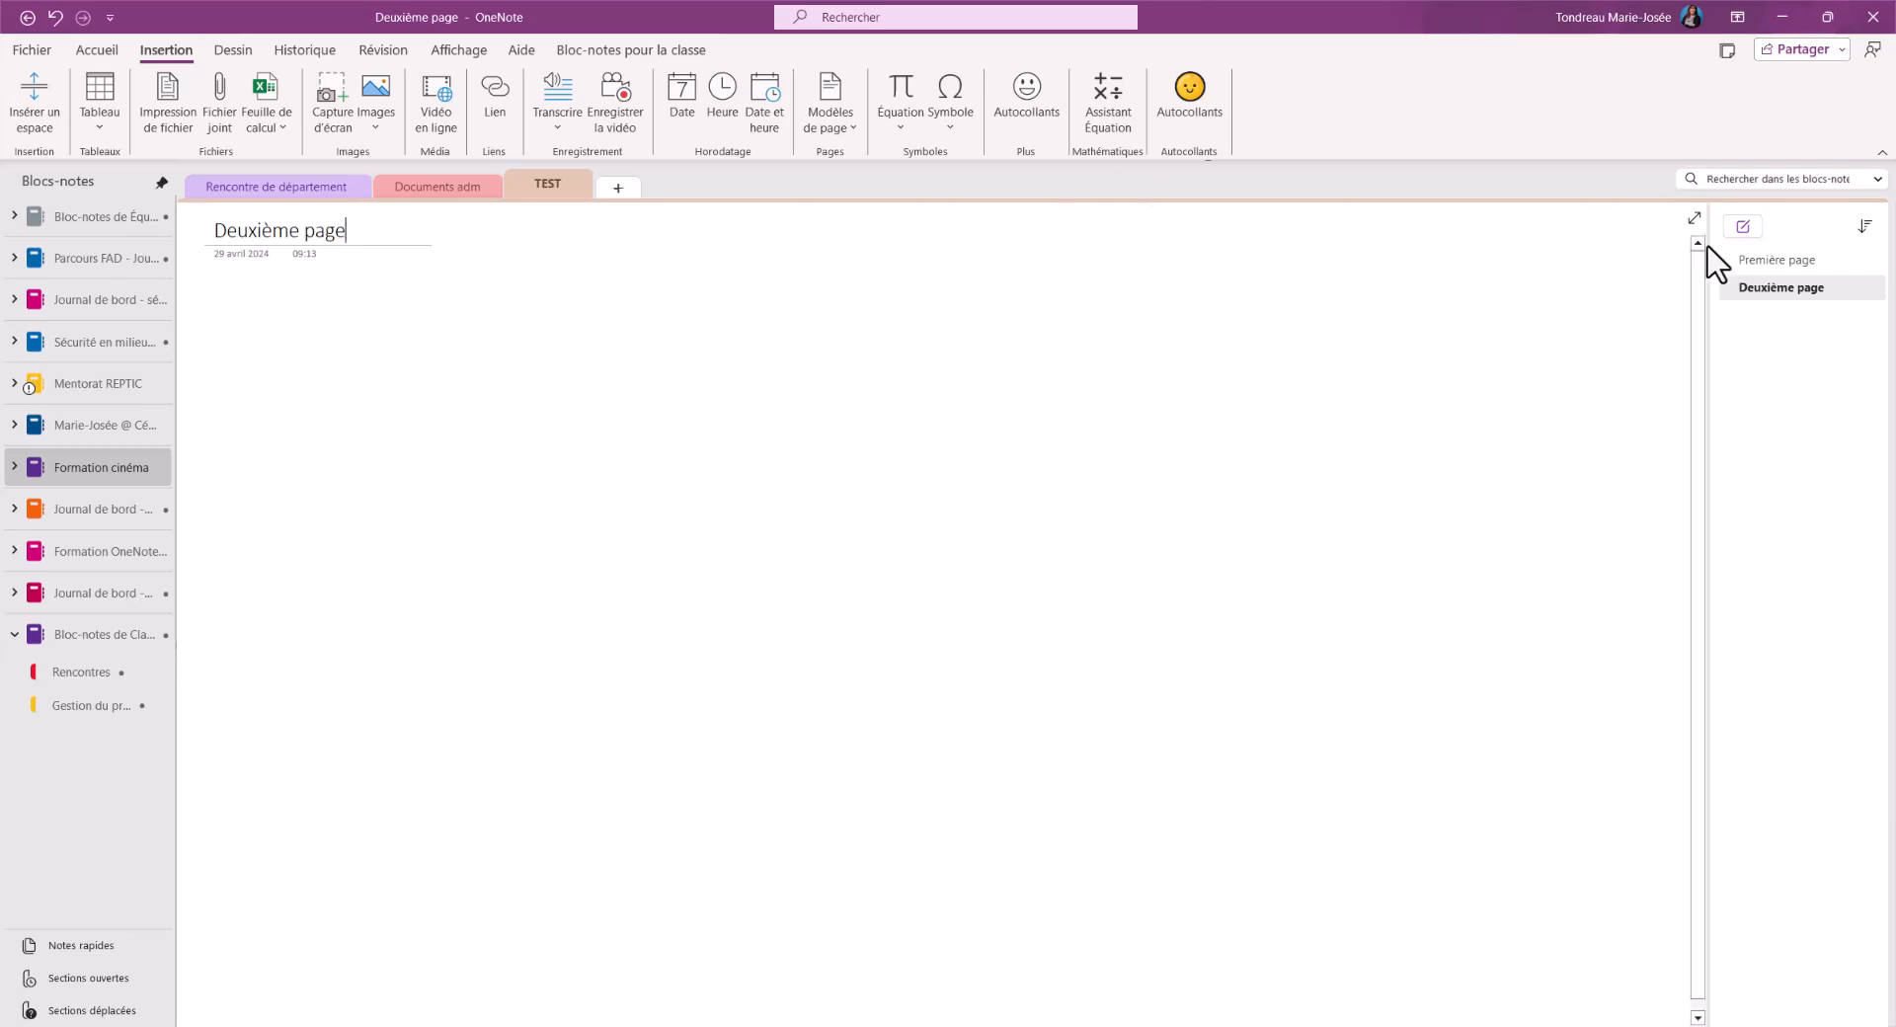
Insert the lake photo in the body of Première page and return to Deuxième page
click(1775, 263)
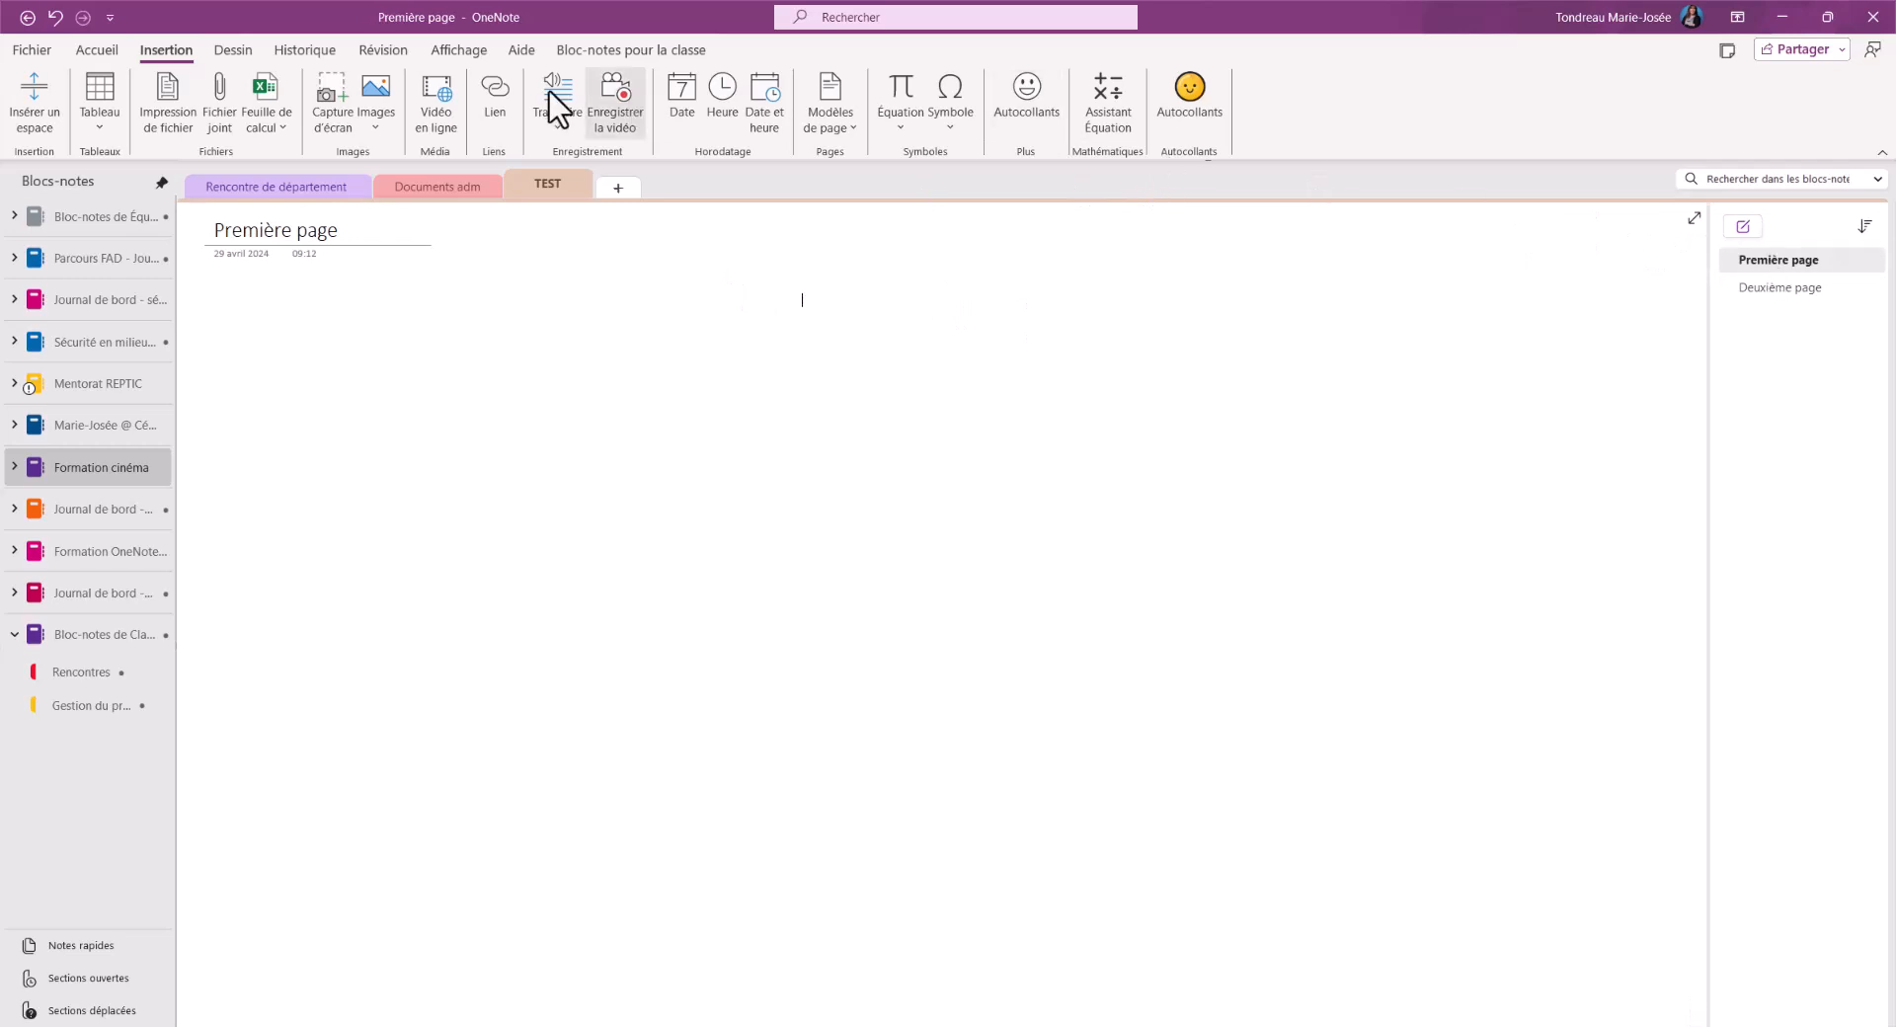
click(378, 133)
click(514, 154)
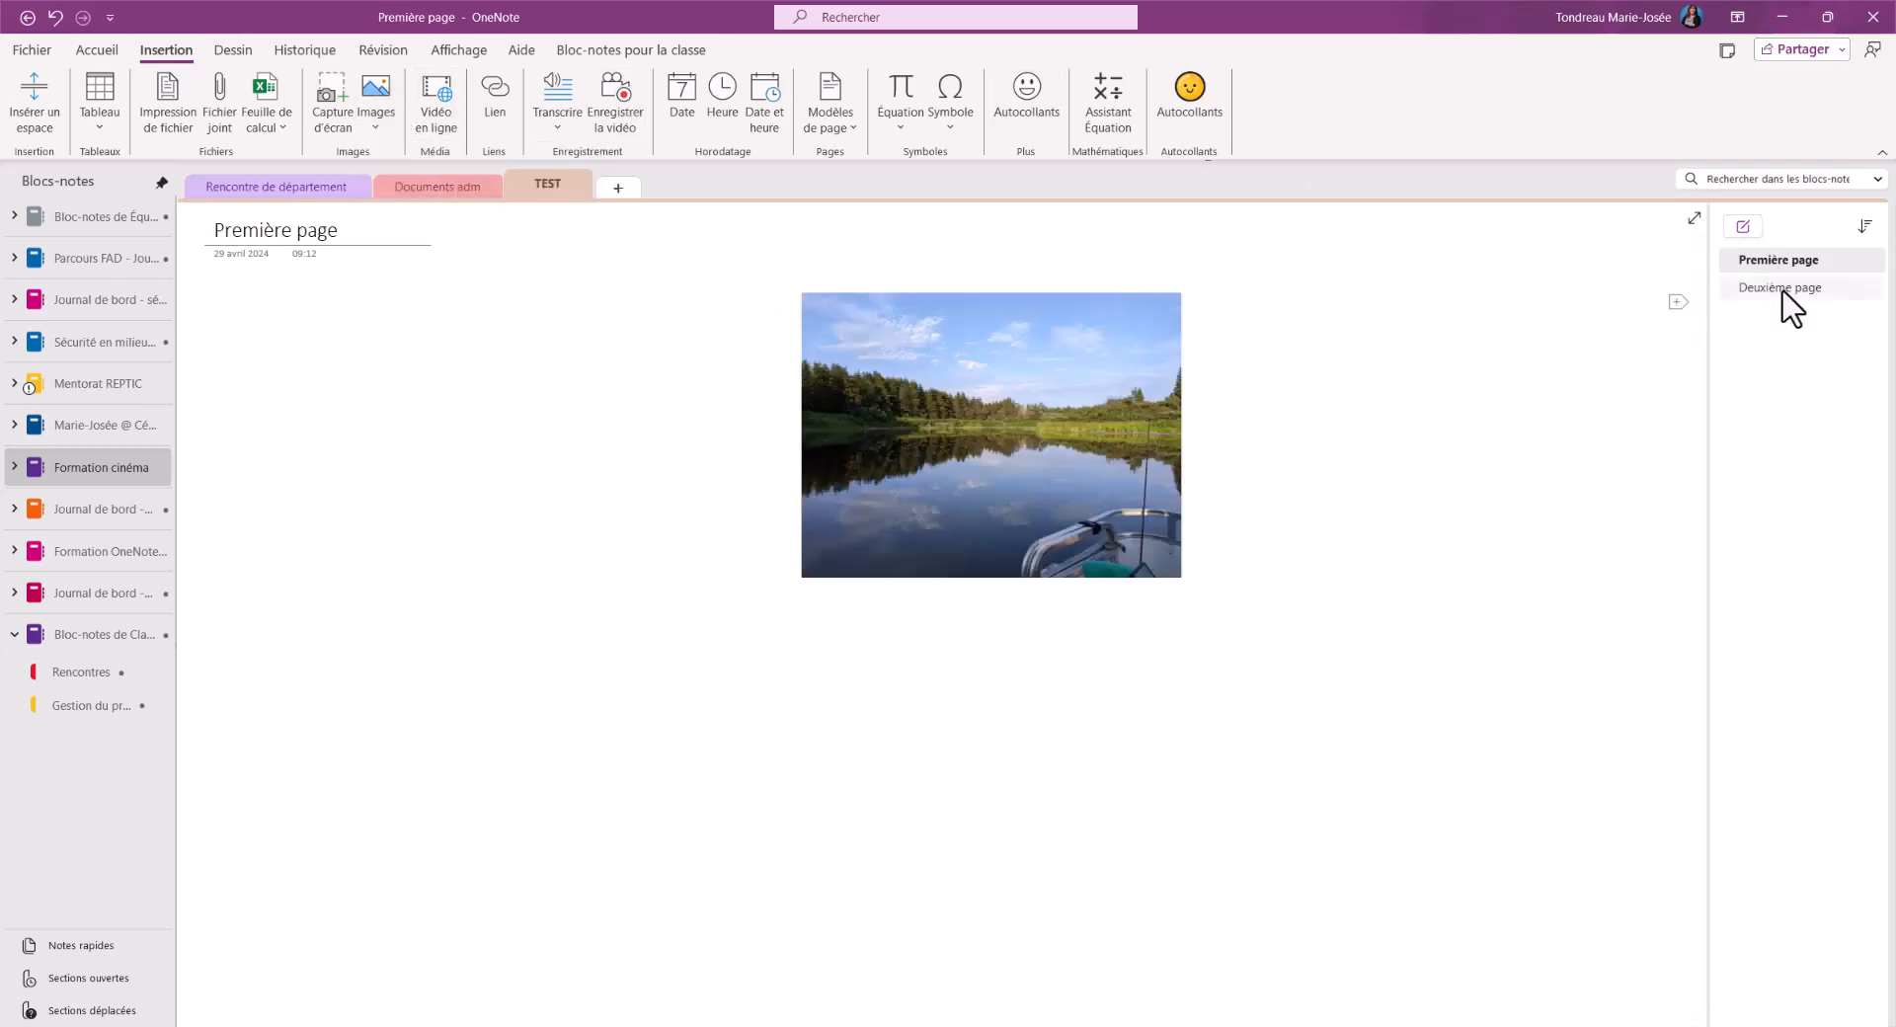
click(1781, 289)
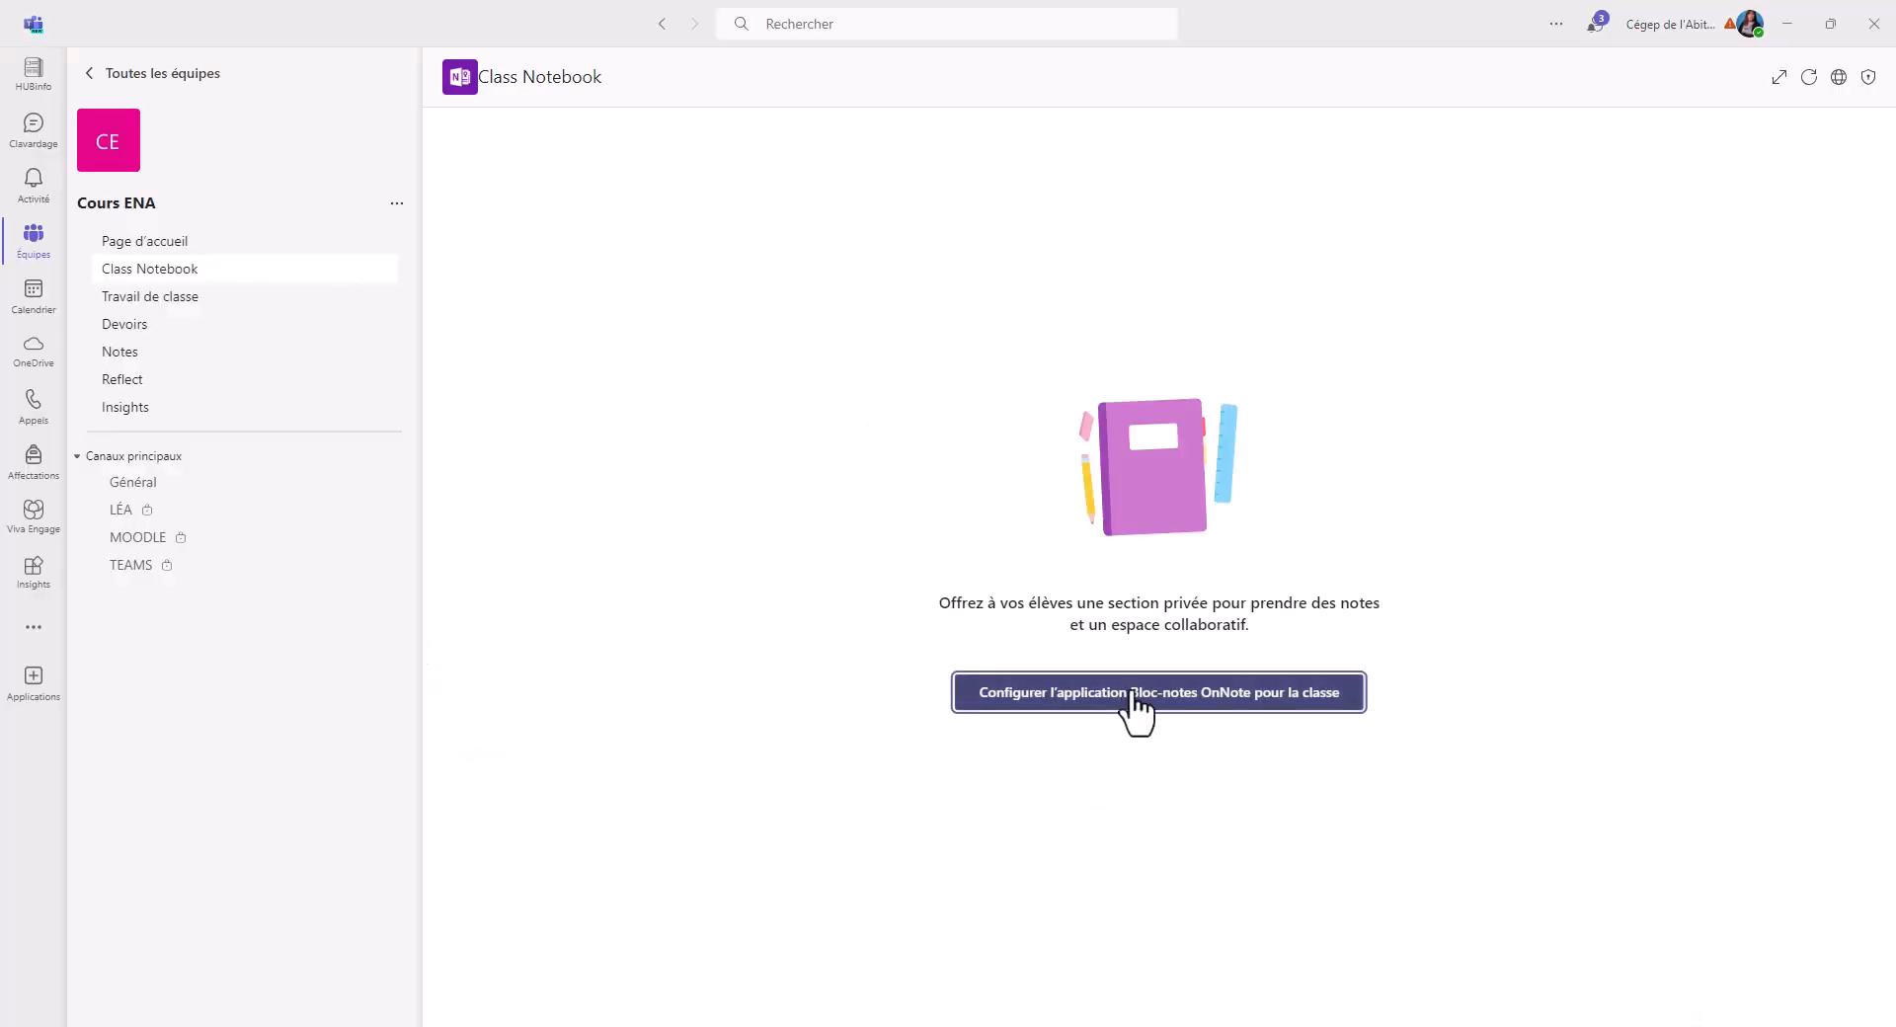
In Teams, start setting up a blank class notebook for Cours ENA and accept the proposed notebook structure
click(1137, 696)
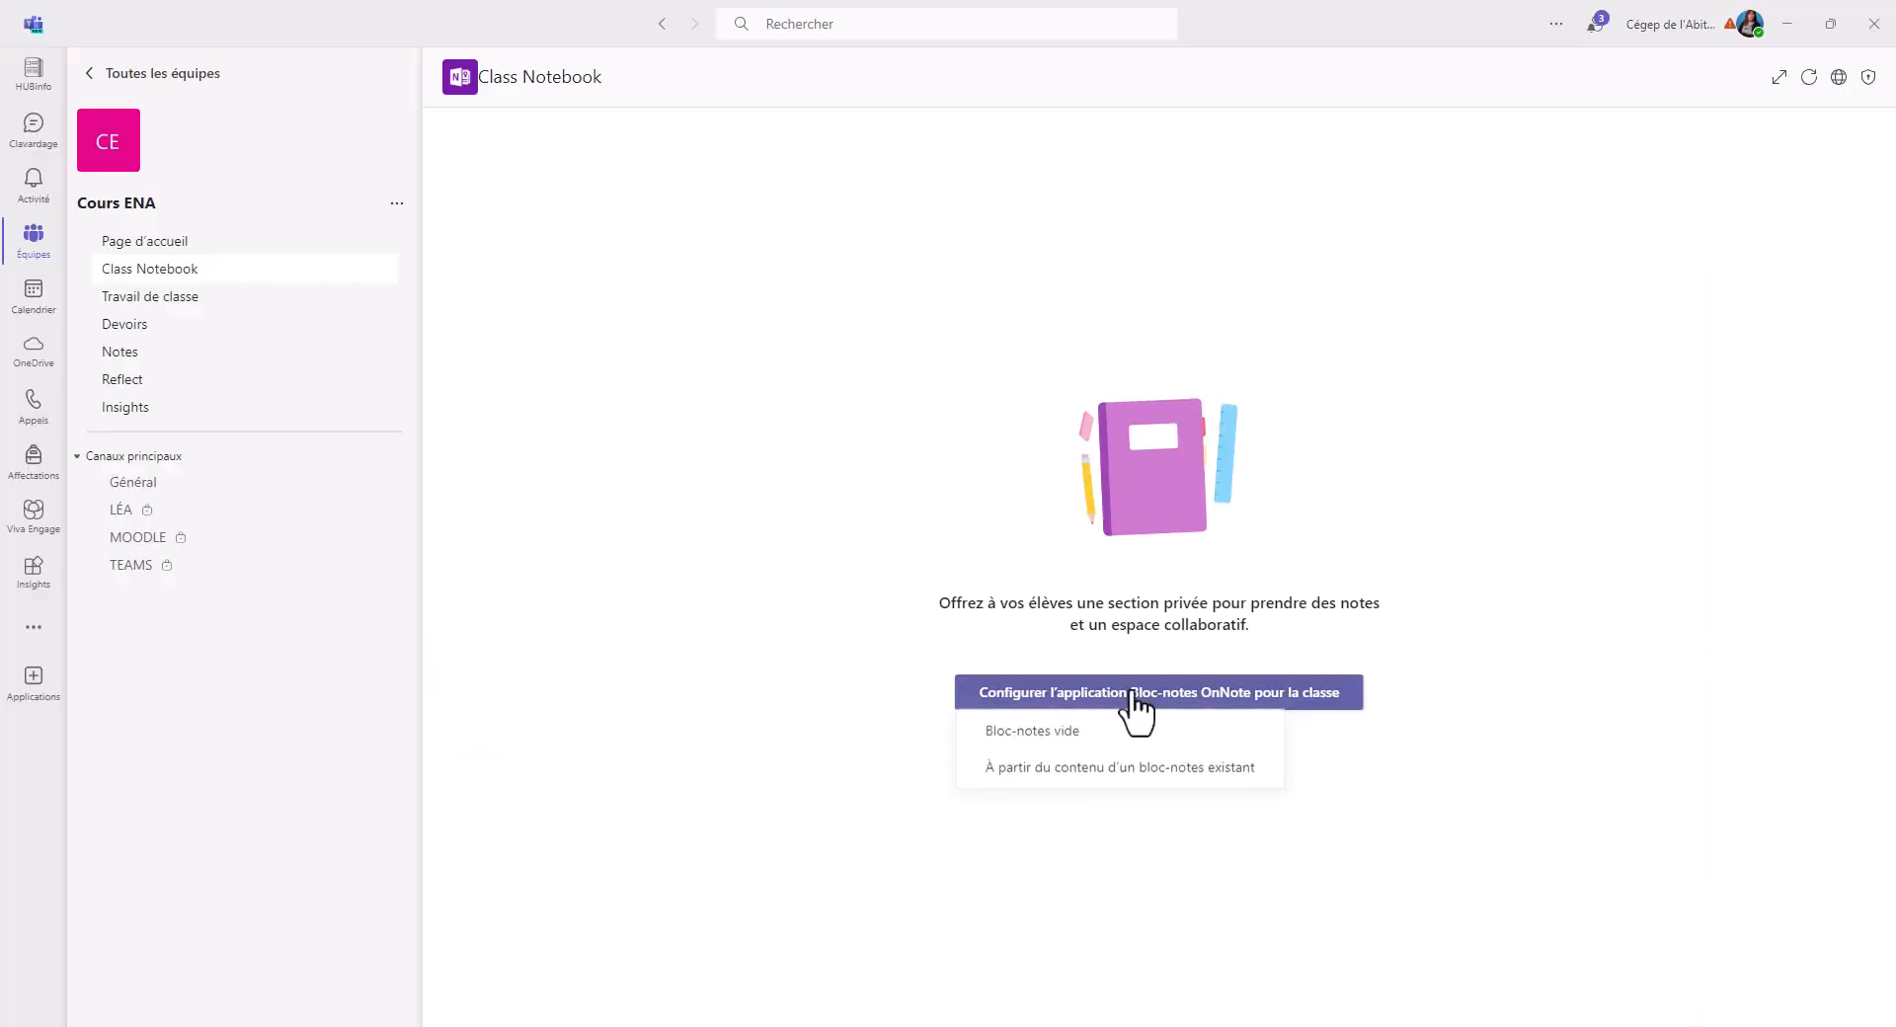
click(1089, 739)
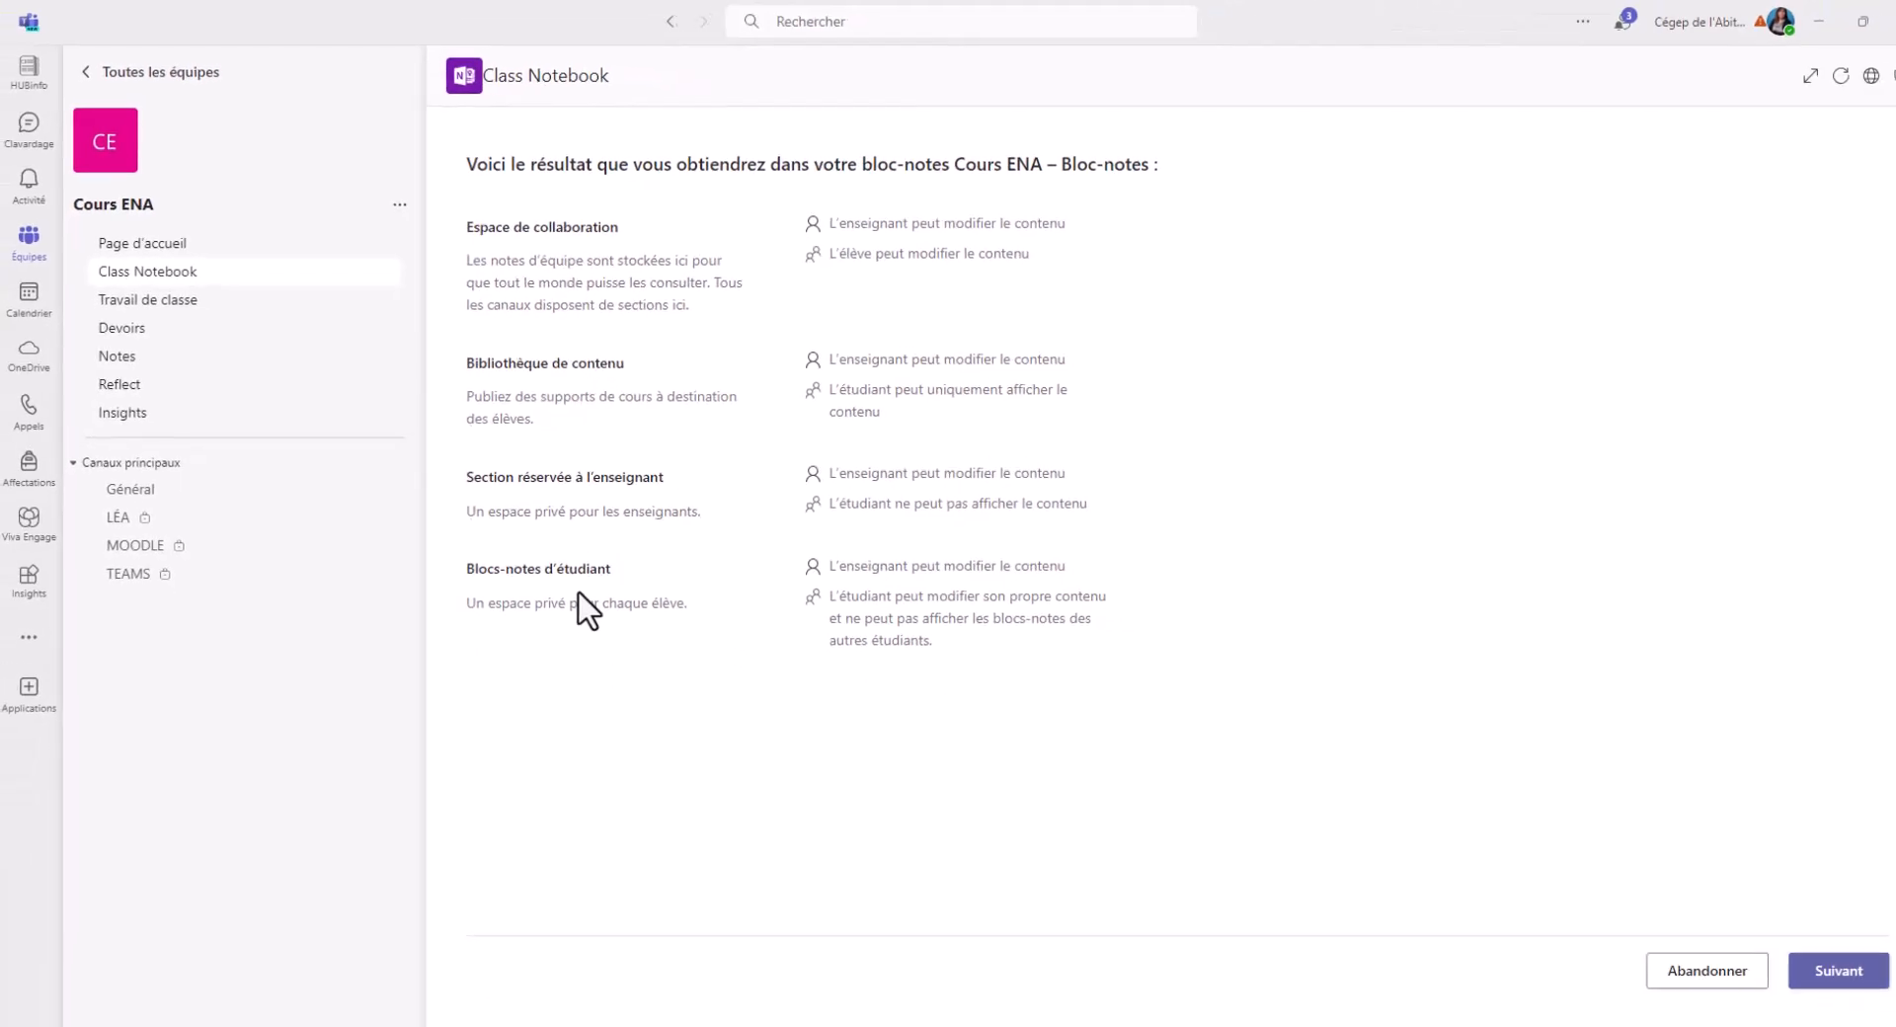
click(1822, 973)
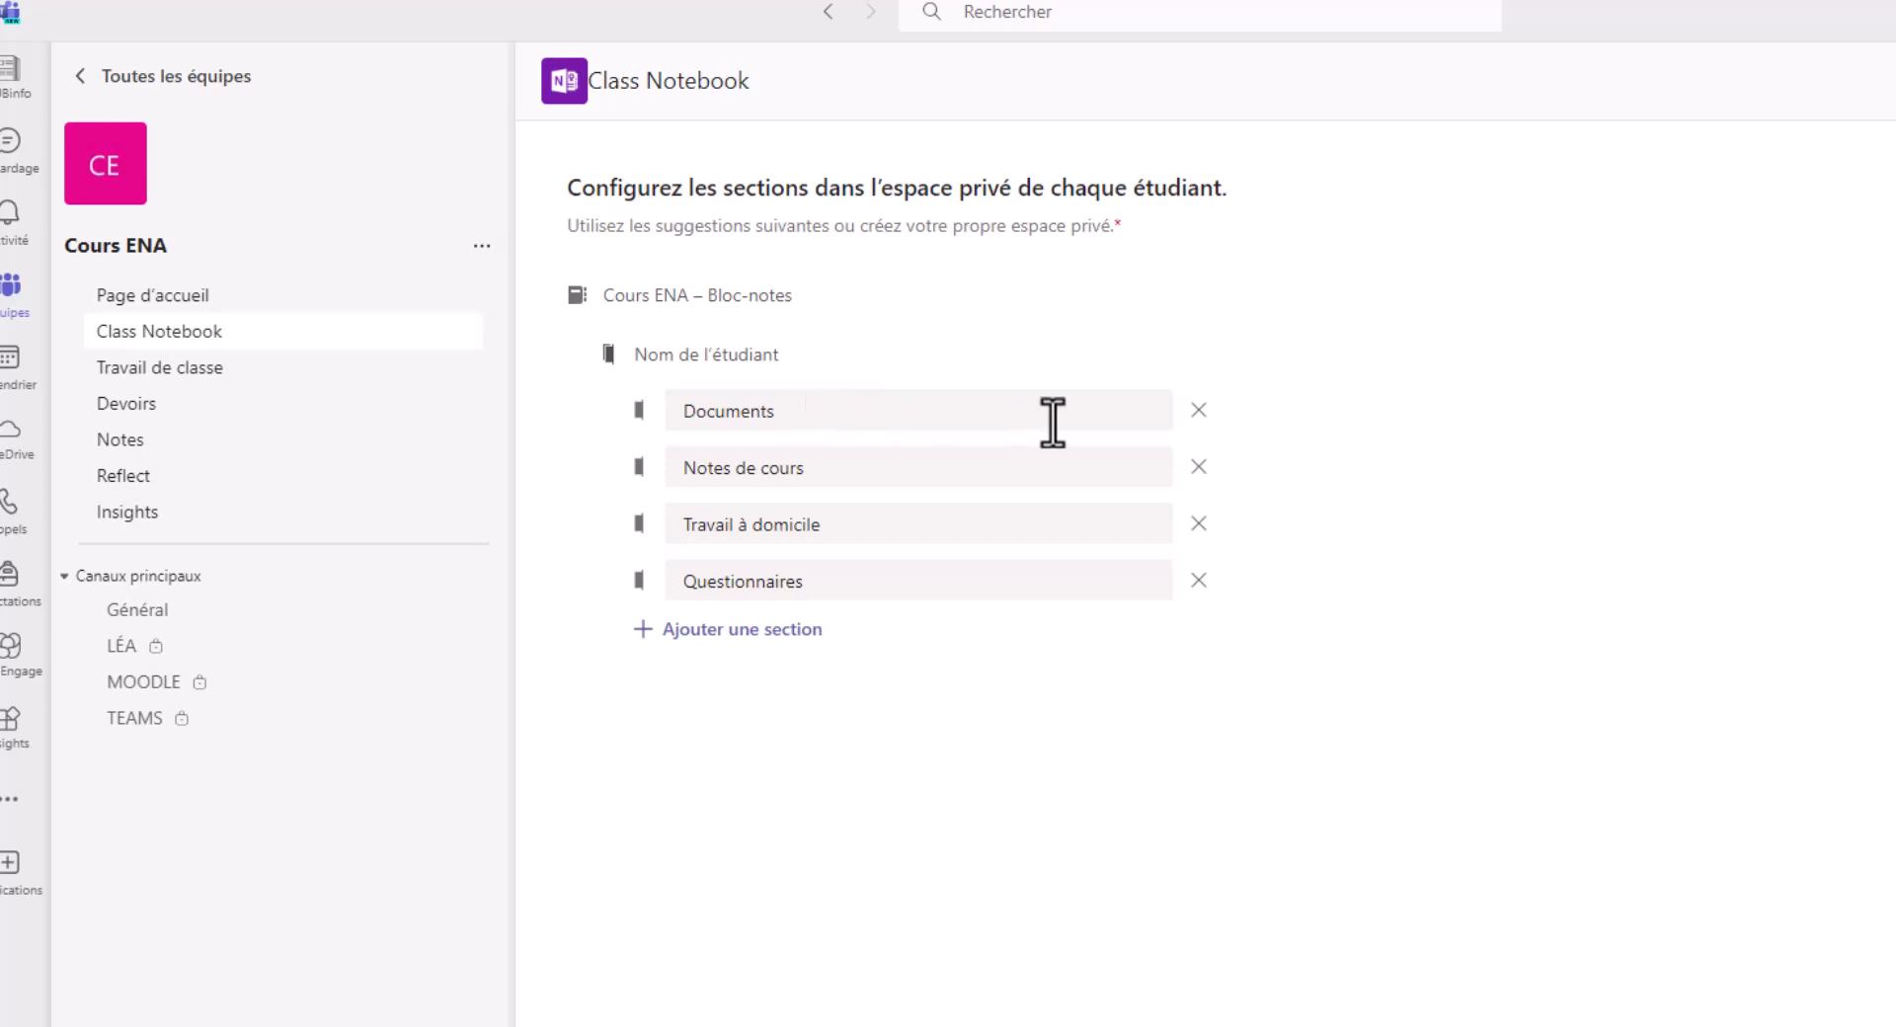
Replace the Documents section with one named "Journal de bord" in the students' private space and create the notebook
click(1197, 411)
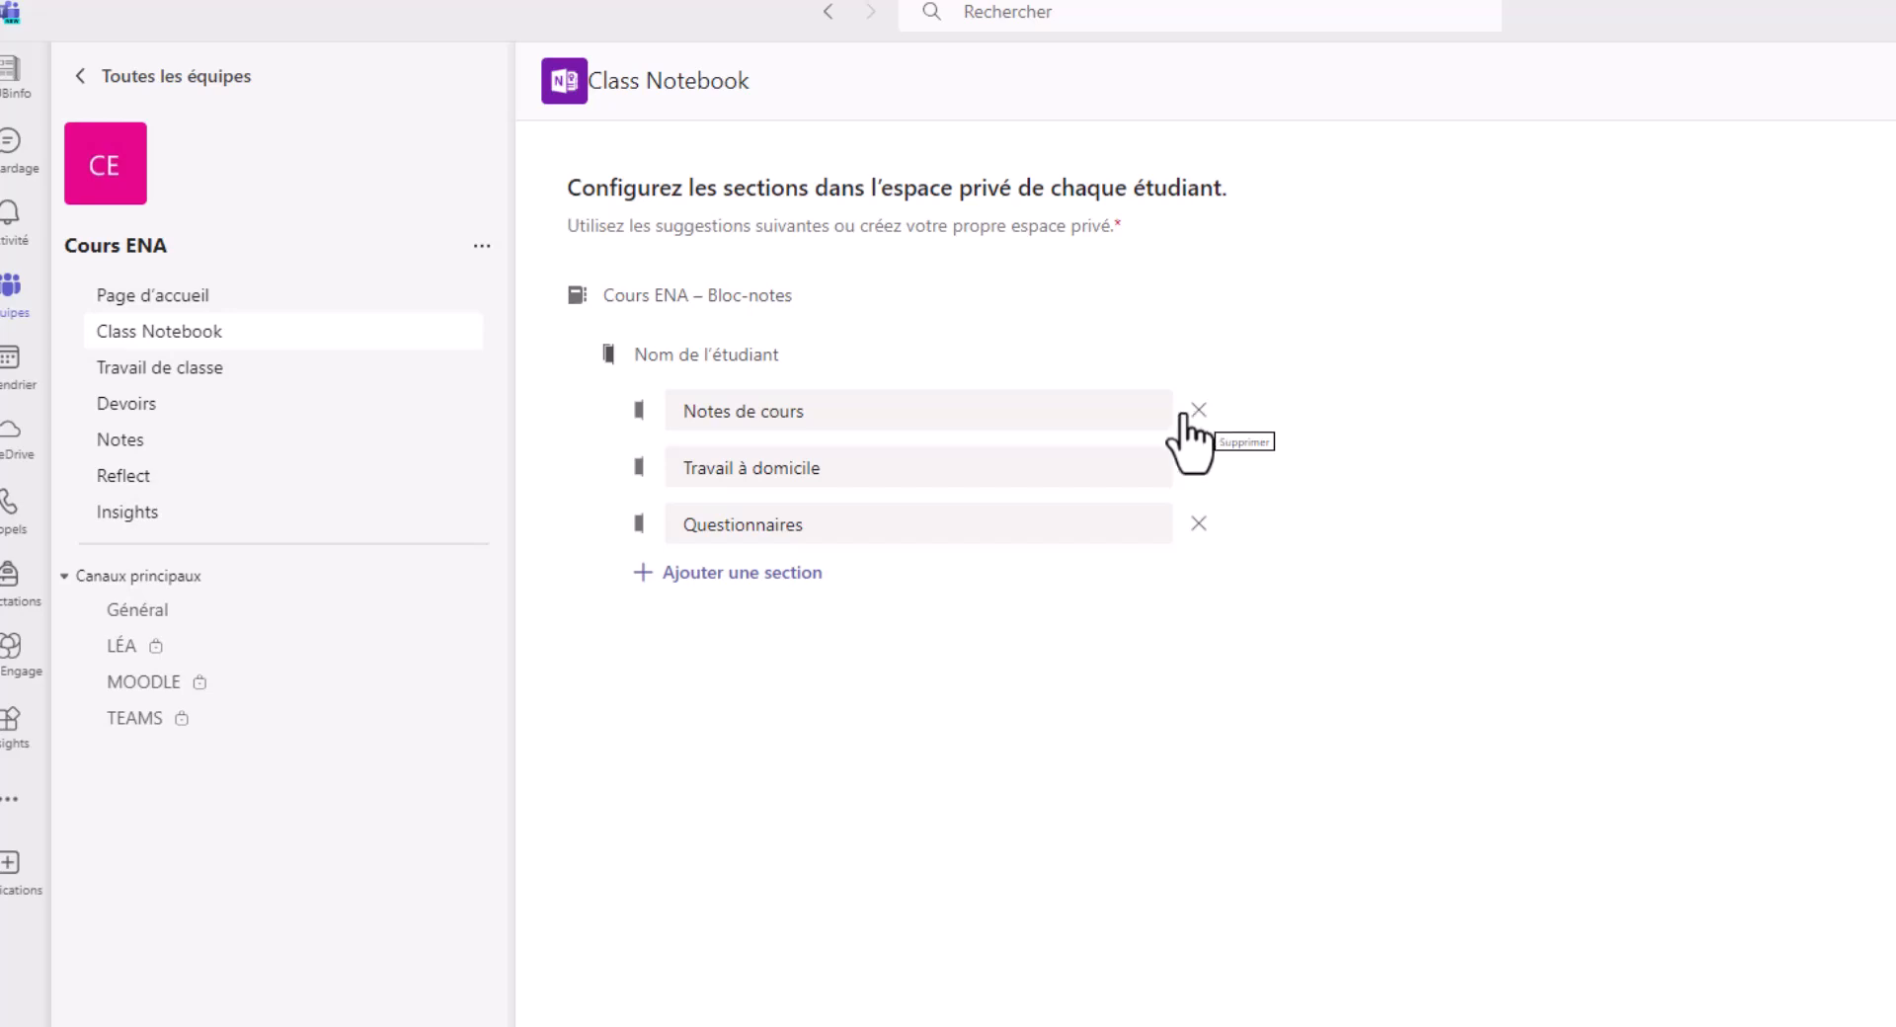
click(766, 583)
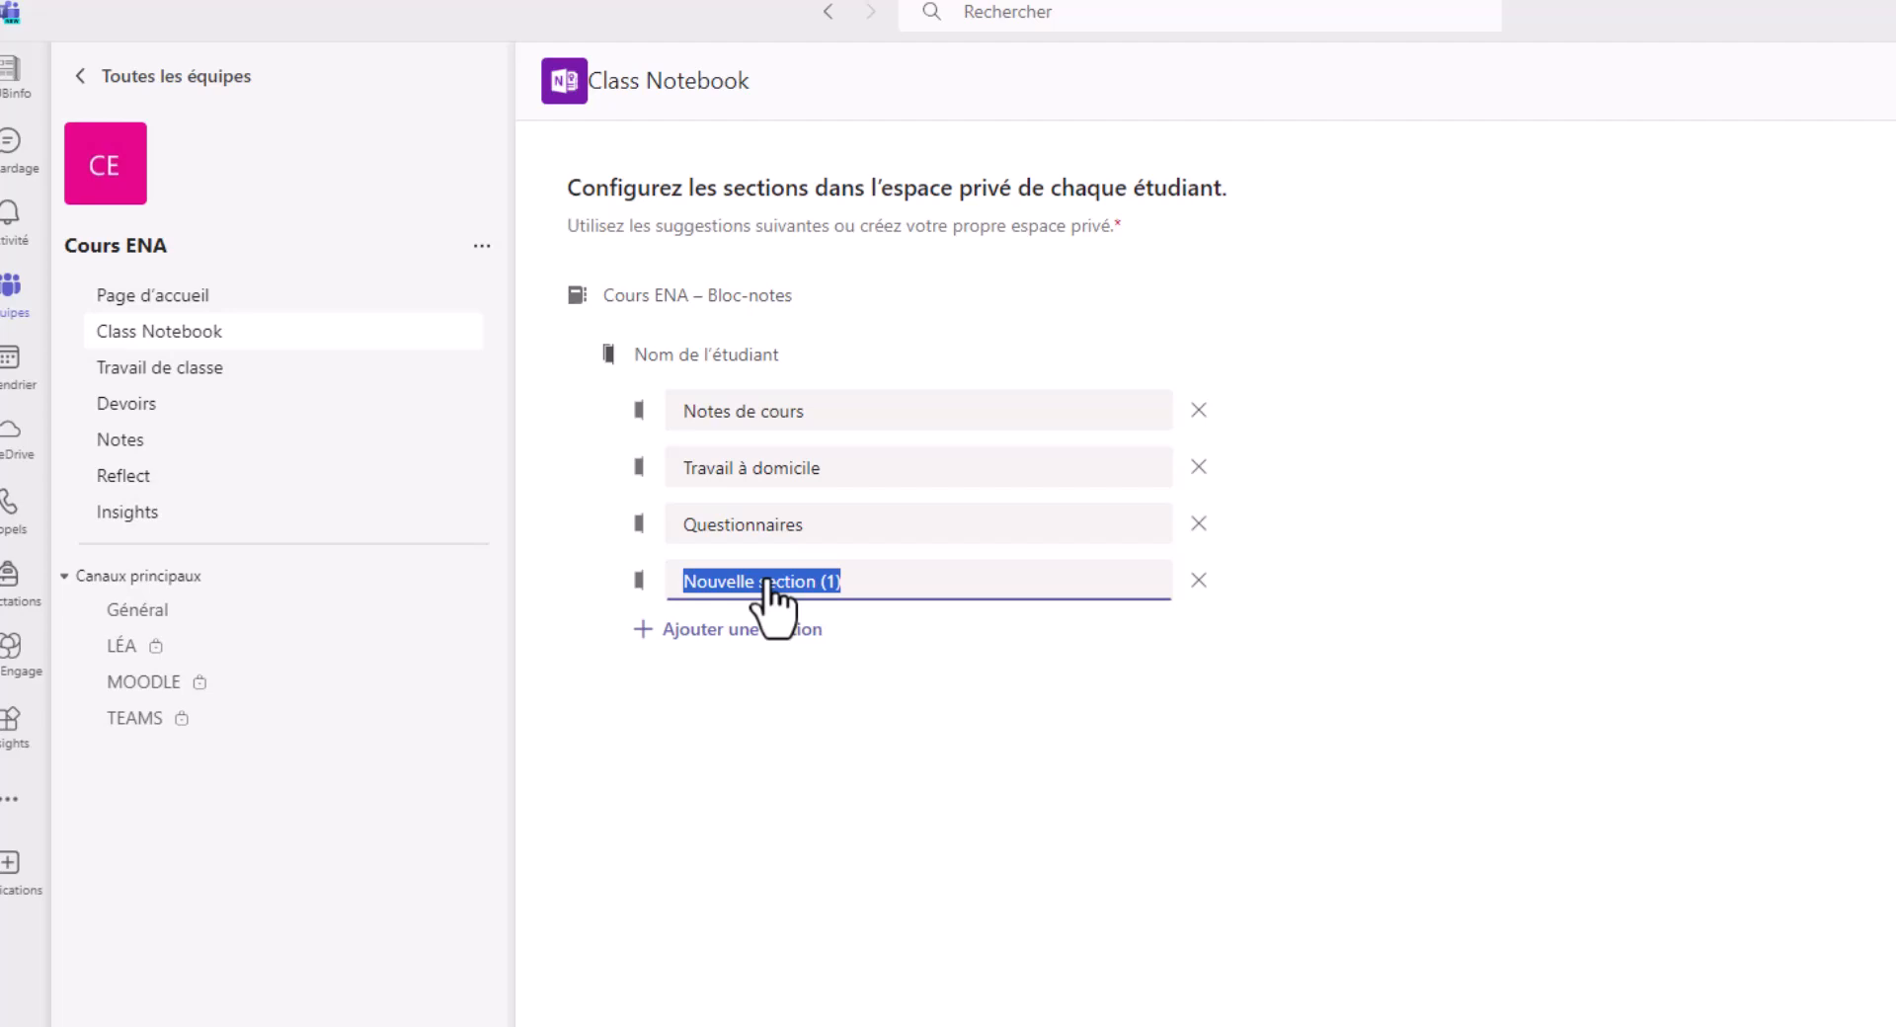
text(Journal de bor)
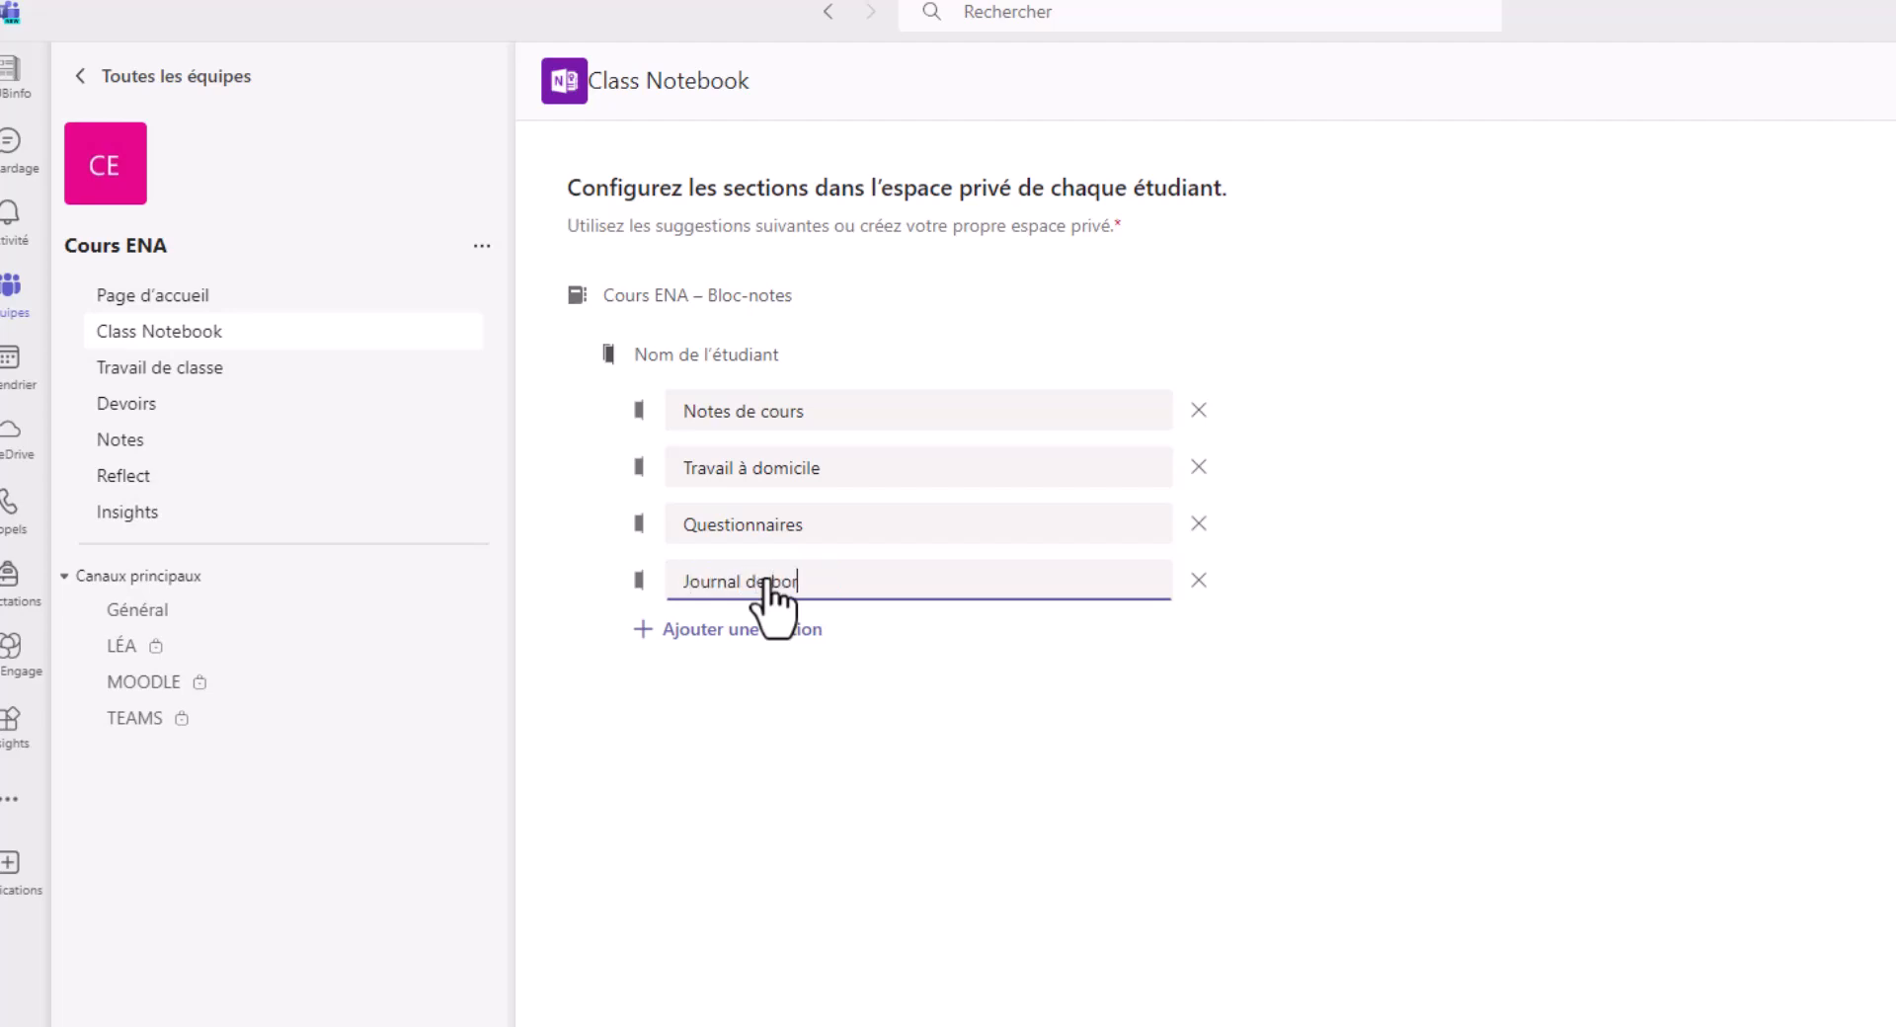
text(d)
click(958, 667)
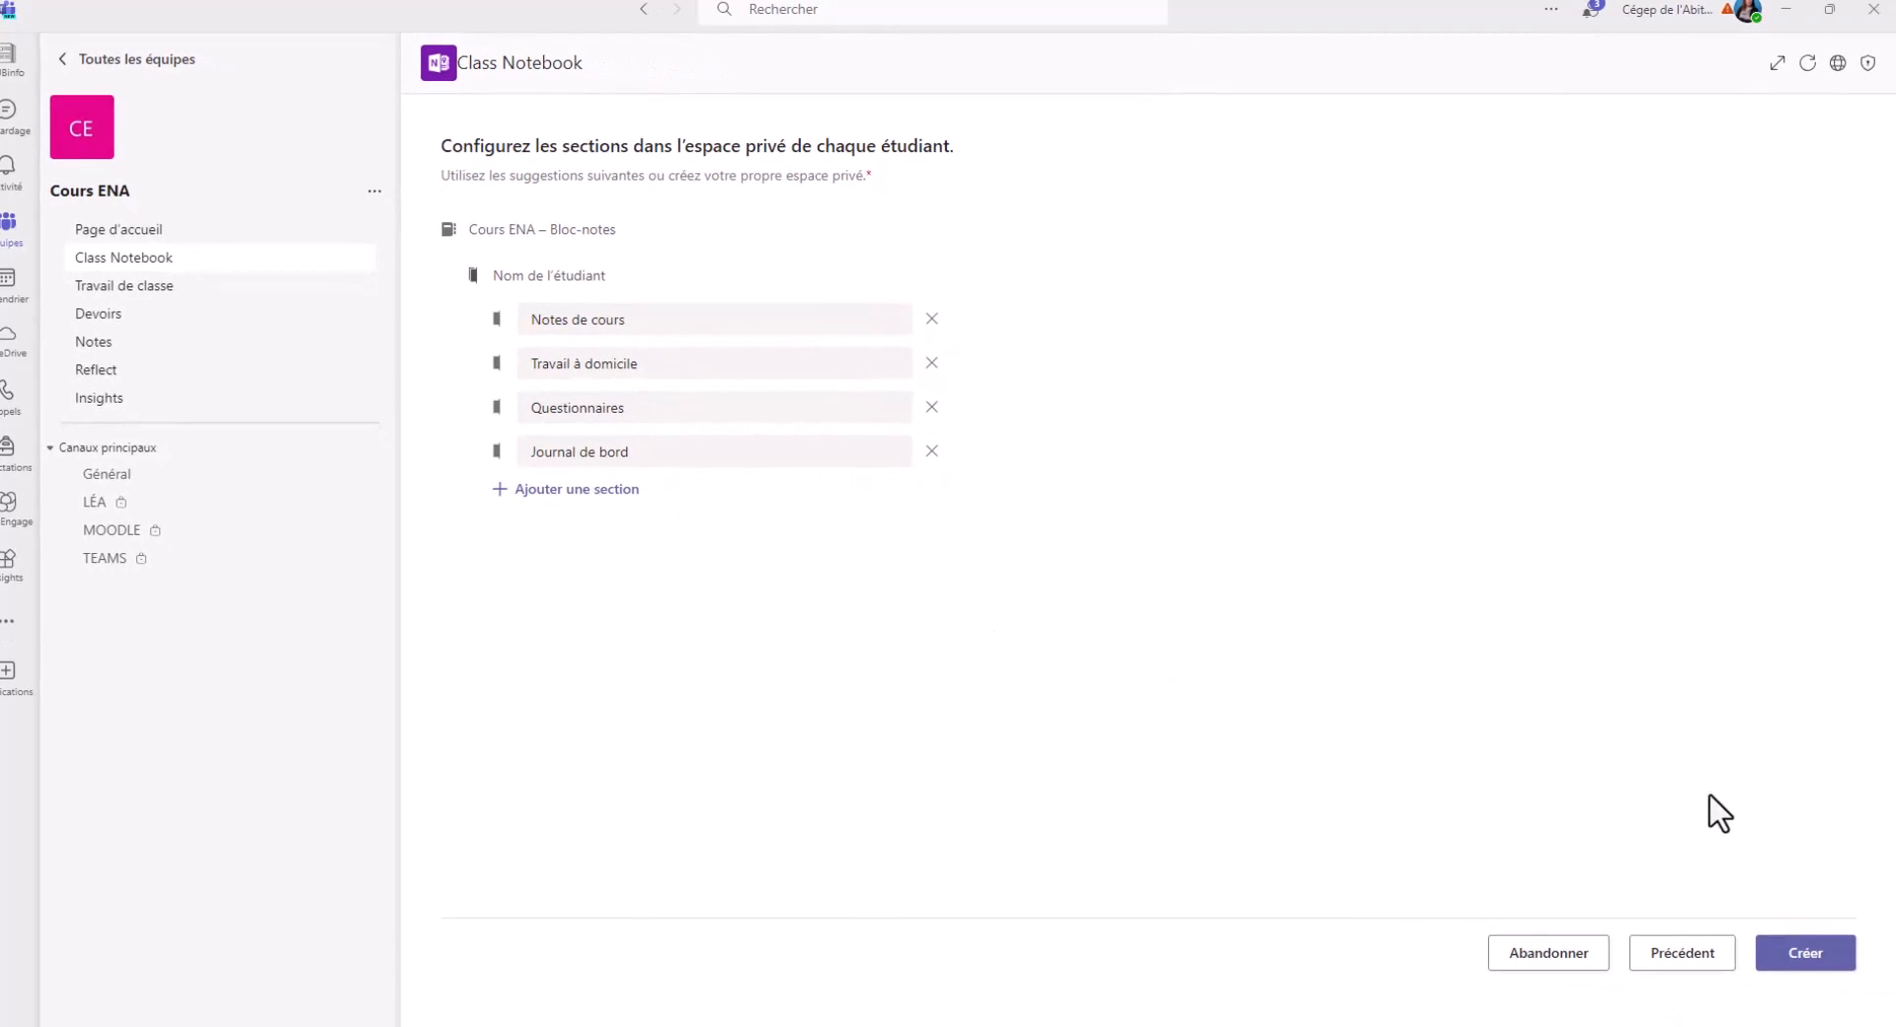
click(1816, 950)
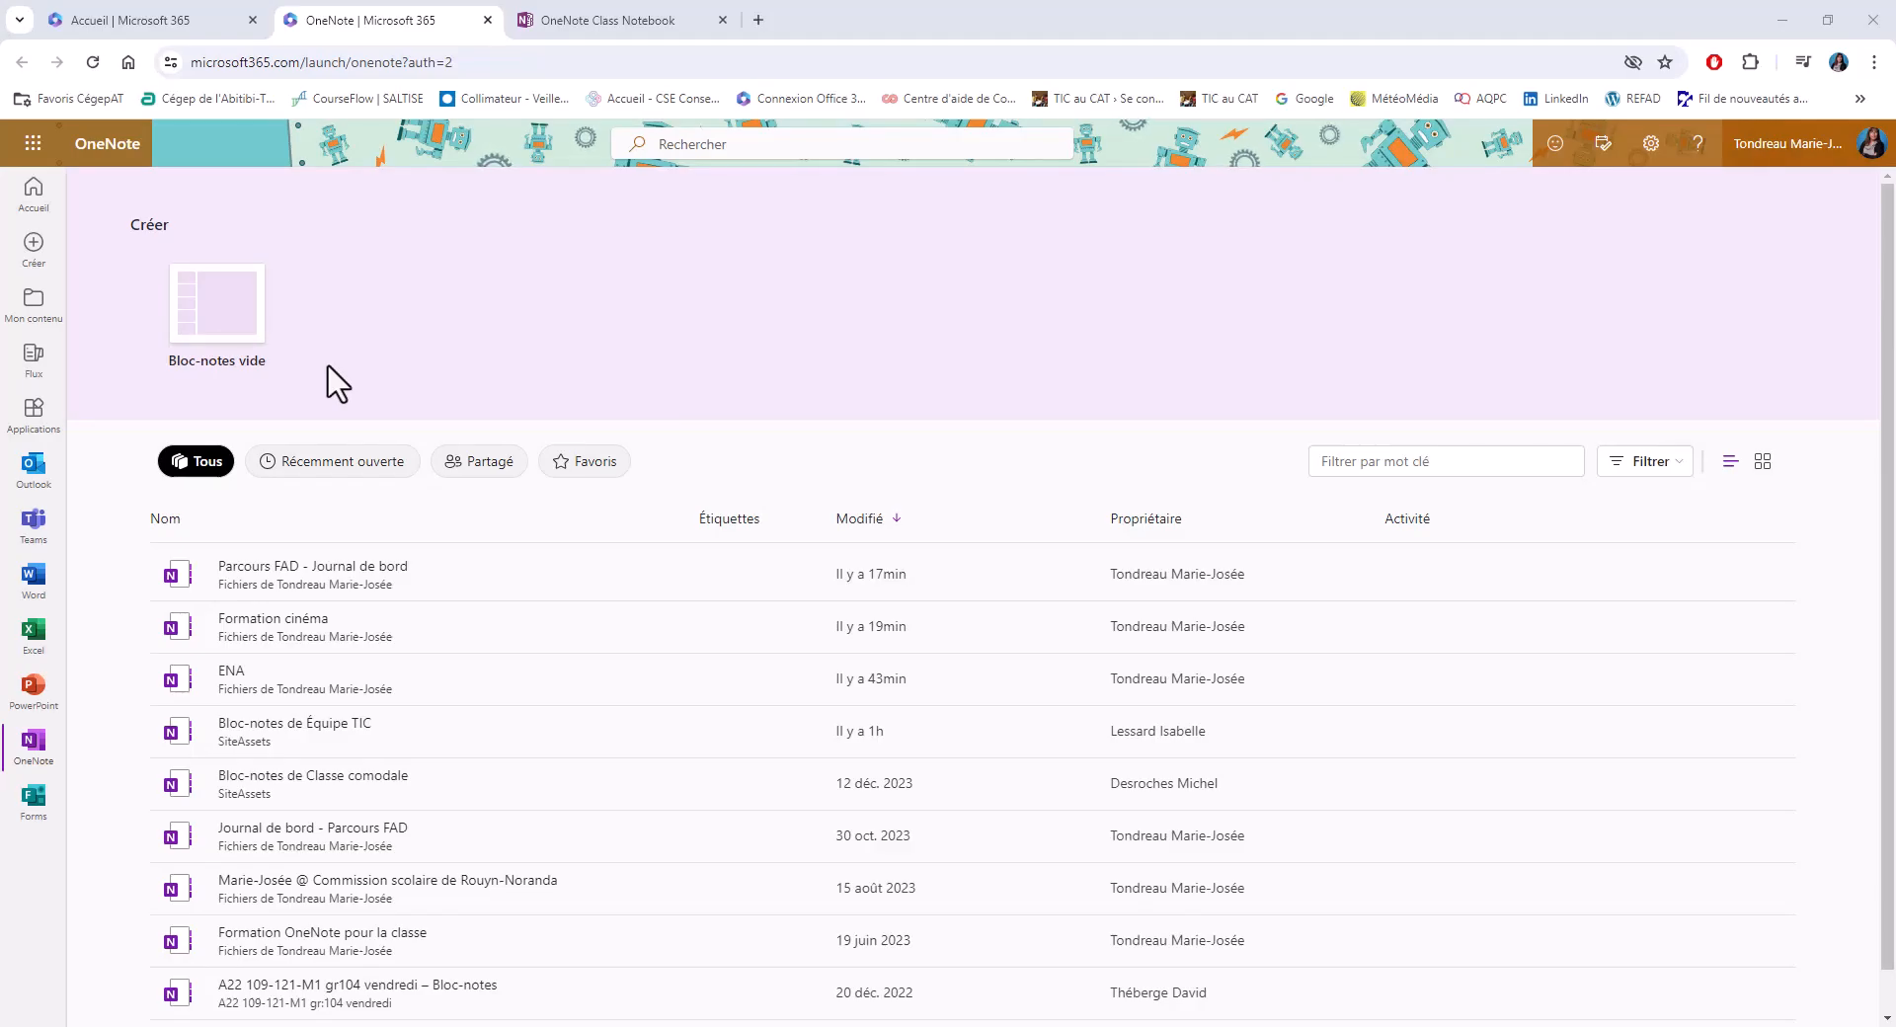
Open the Formation cinéma notebook in OneNote for the web, look through the TEST section's pages and close it
click(263, 622)
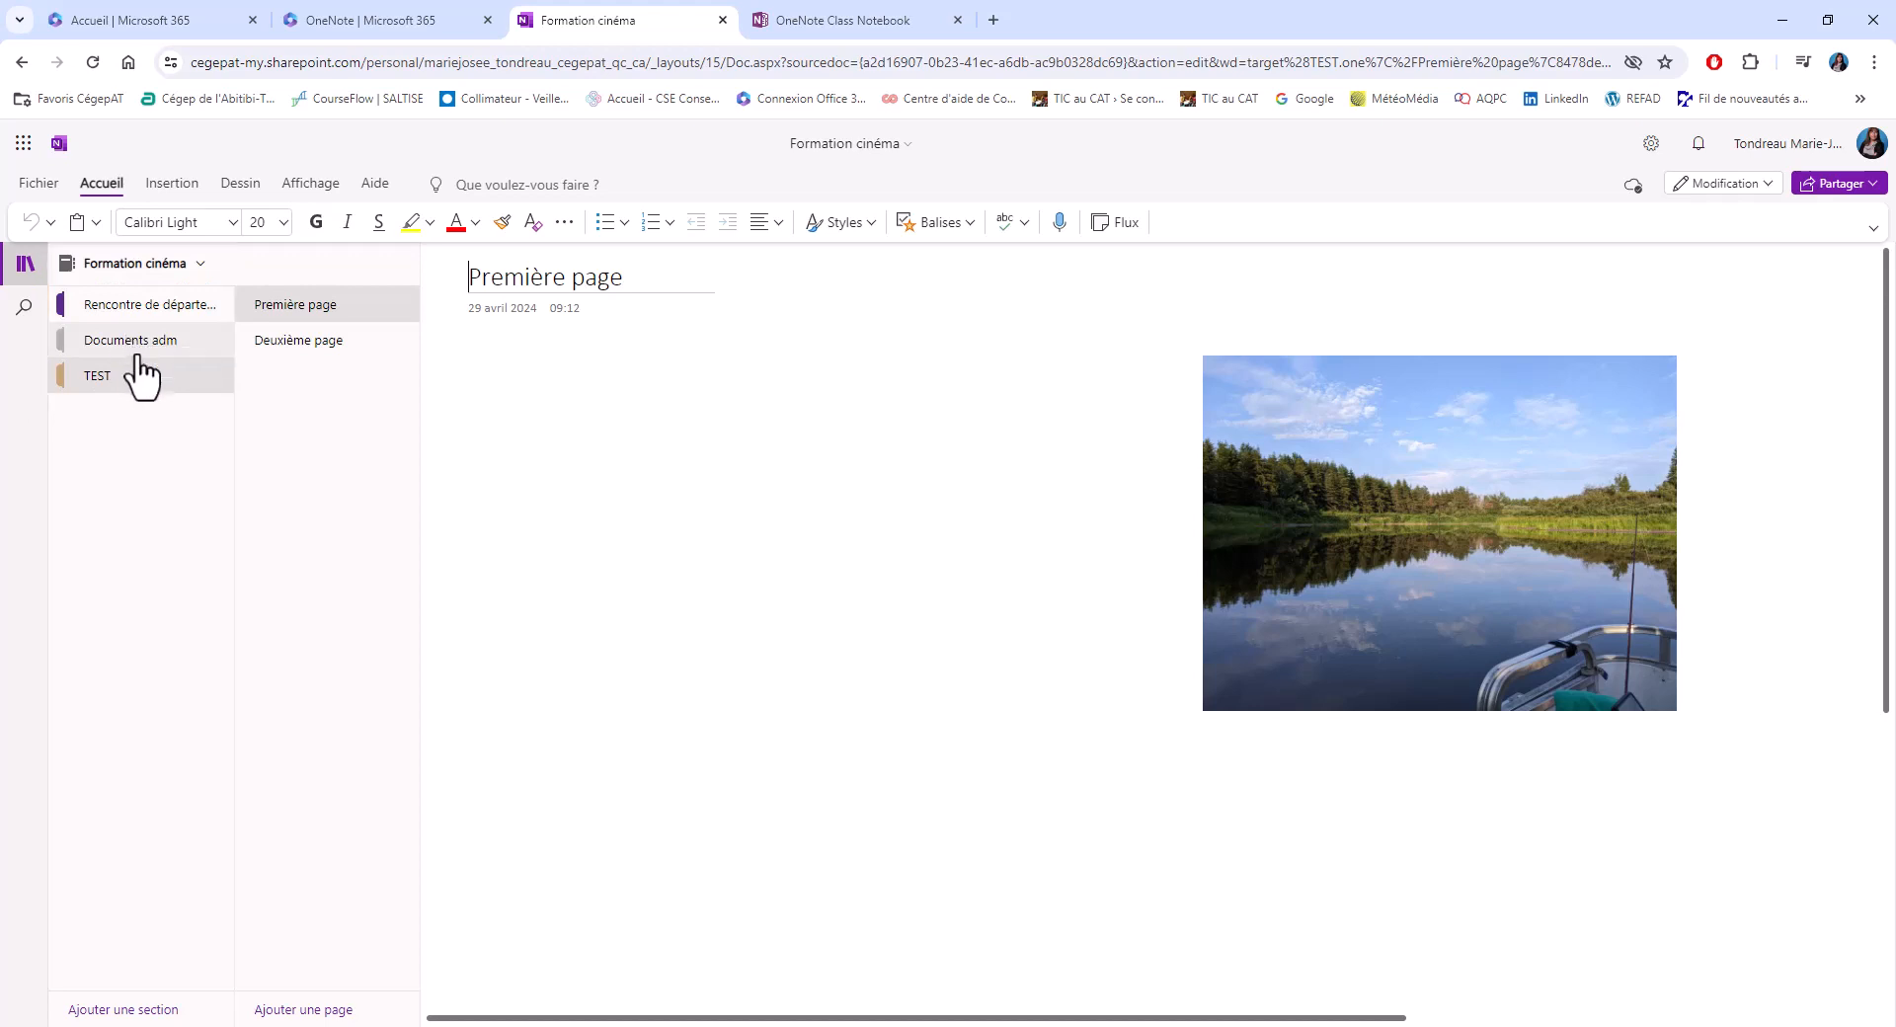
click(299, 342)
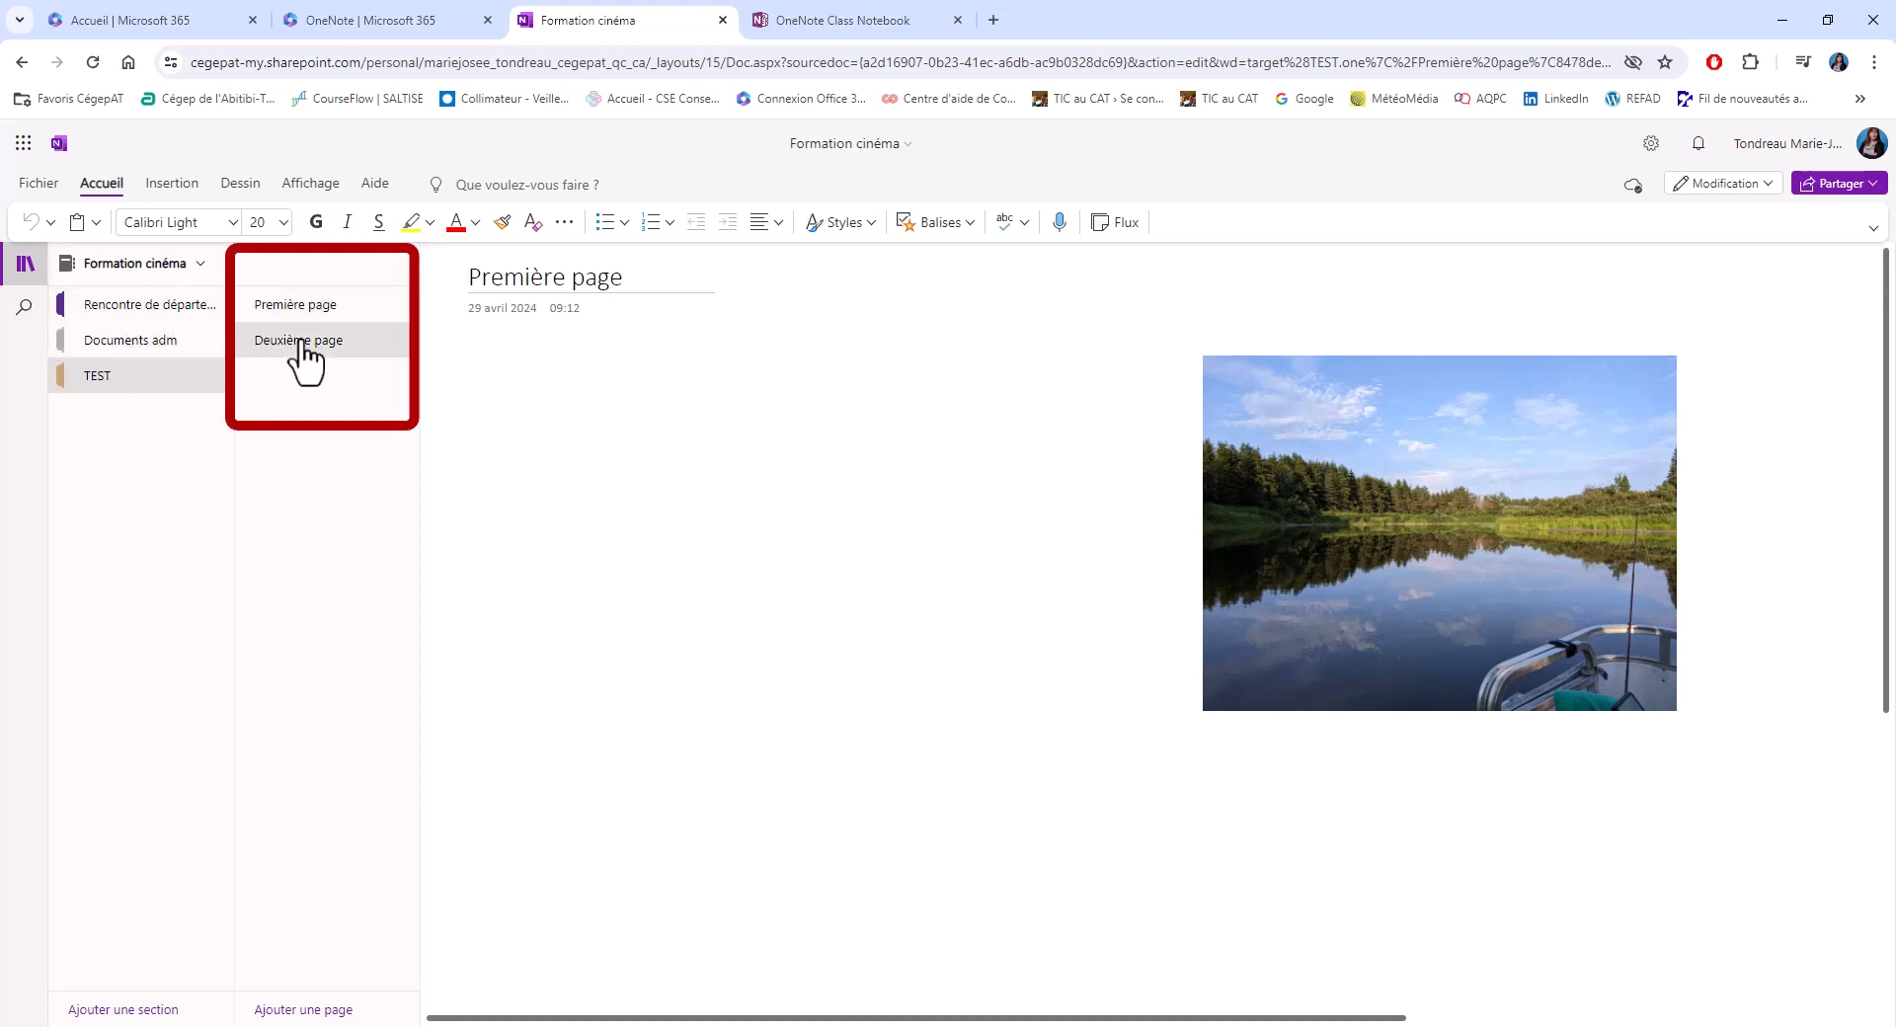
click(298, 306)
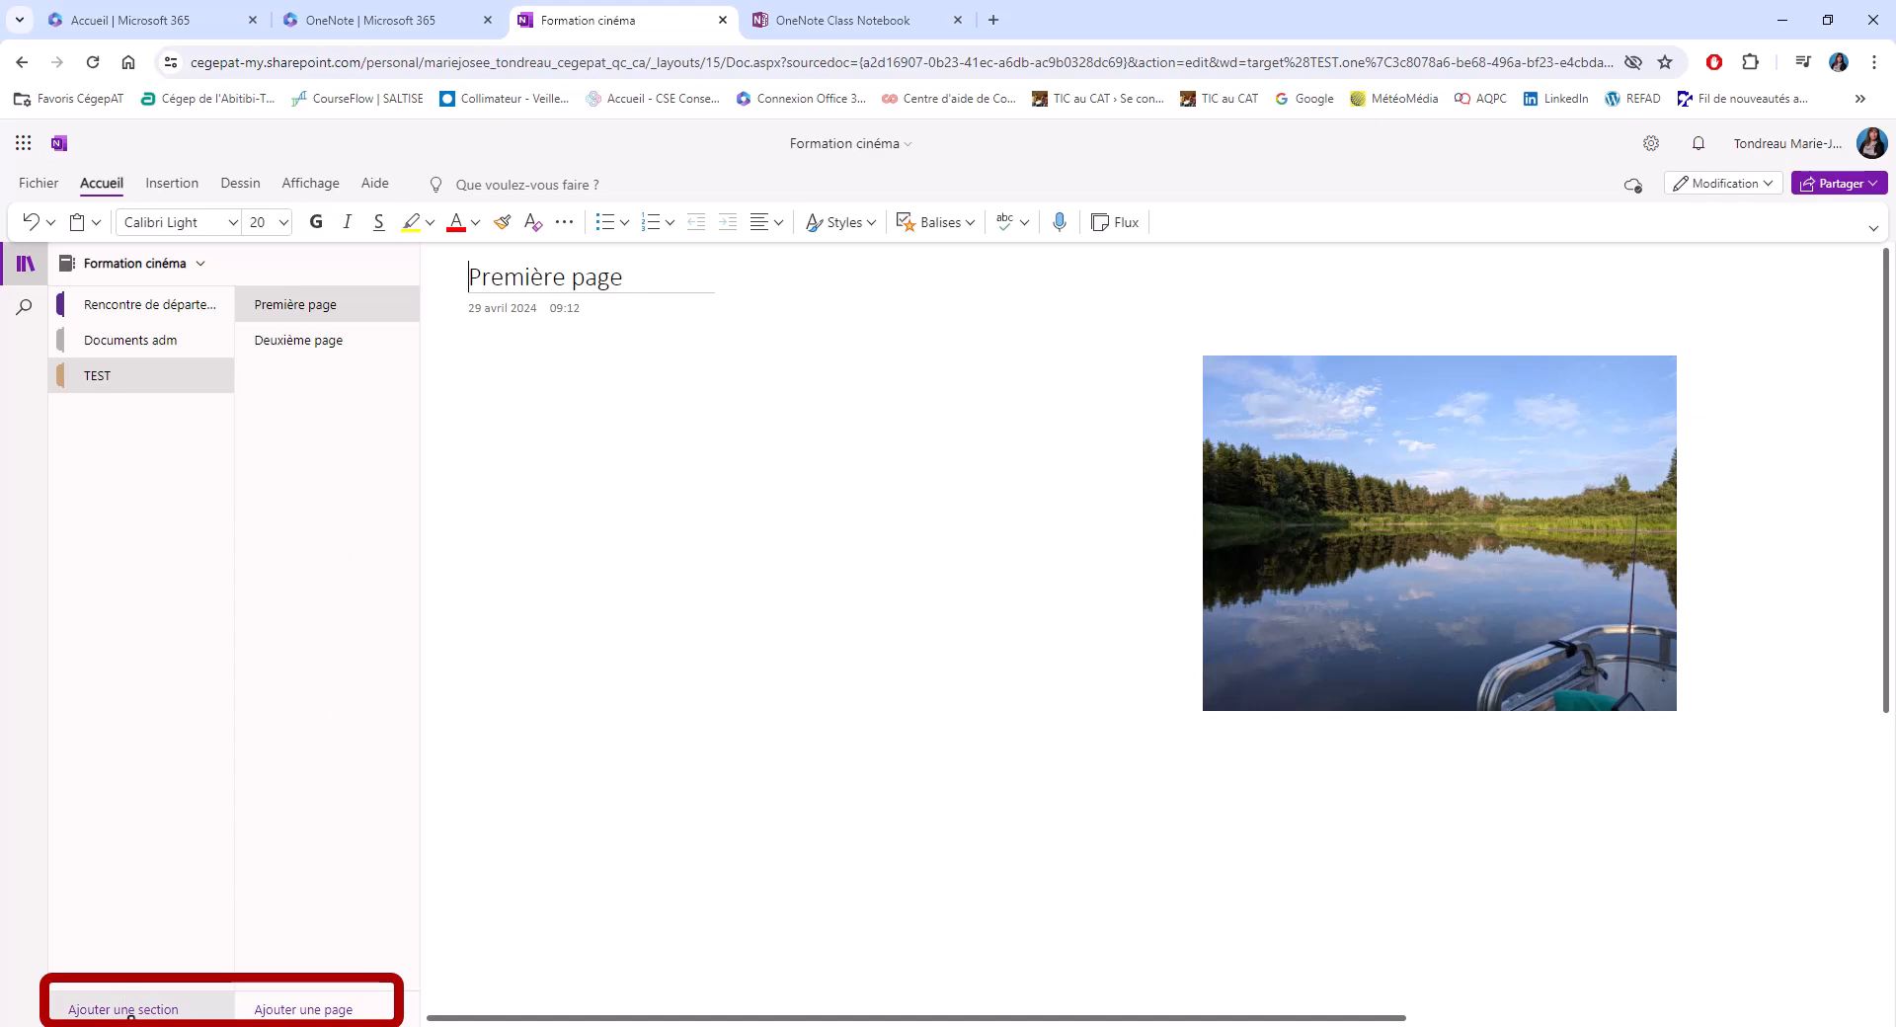
key(ctrl+w)
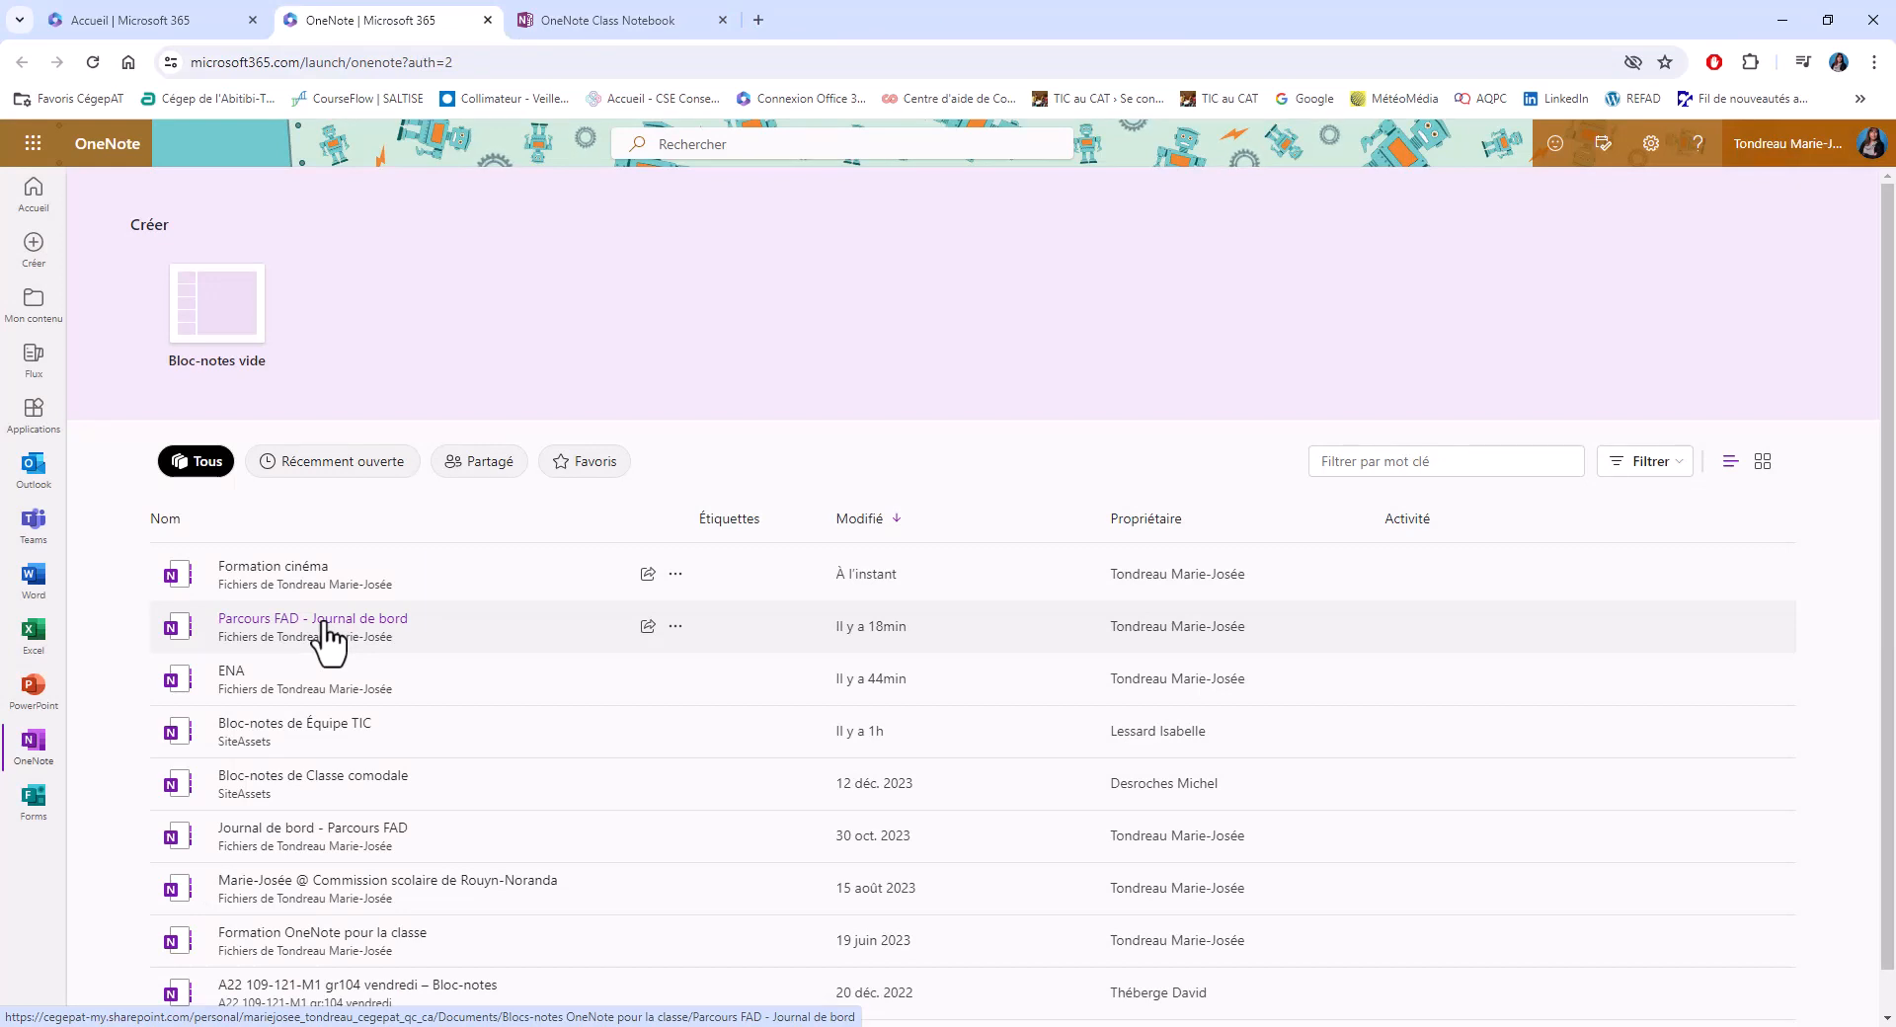
Open the Parcours FAD - Journal de bord notebook and view the Journal de bord section of the first listed student
click(323, 622)
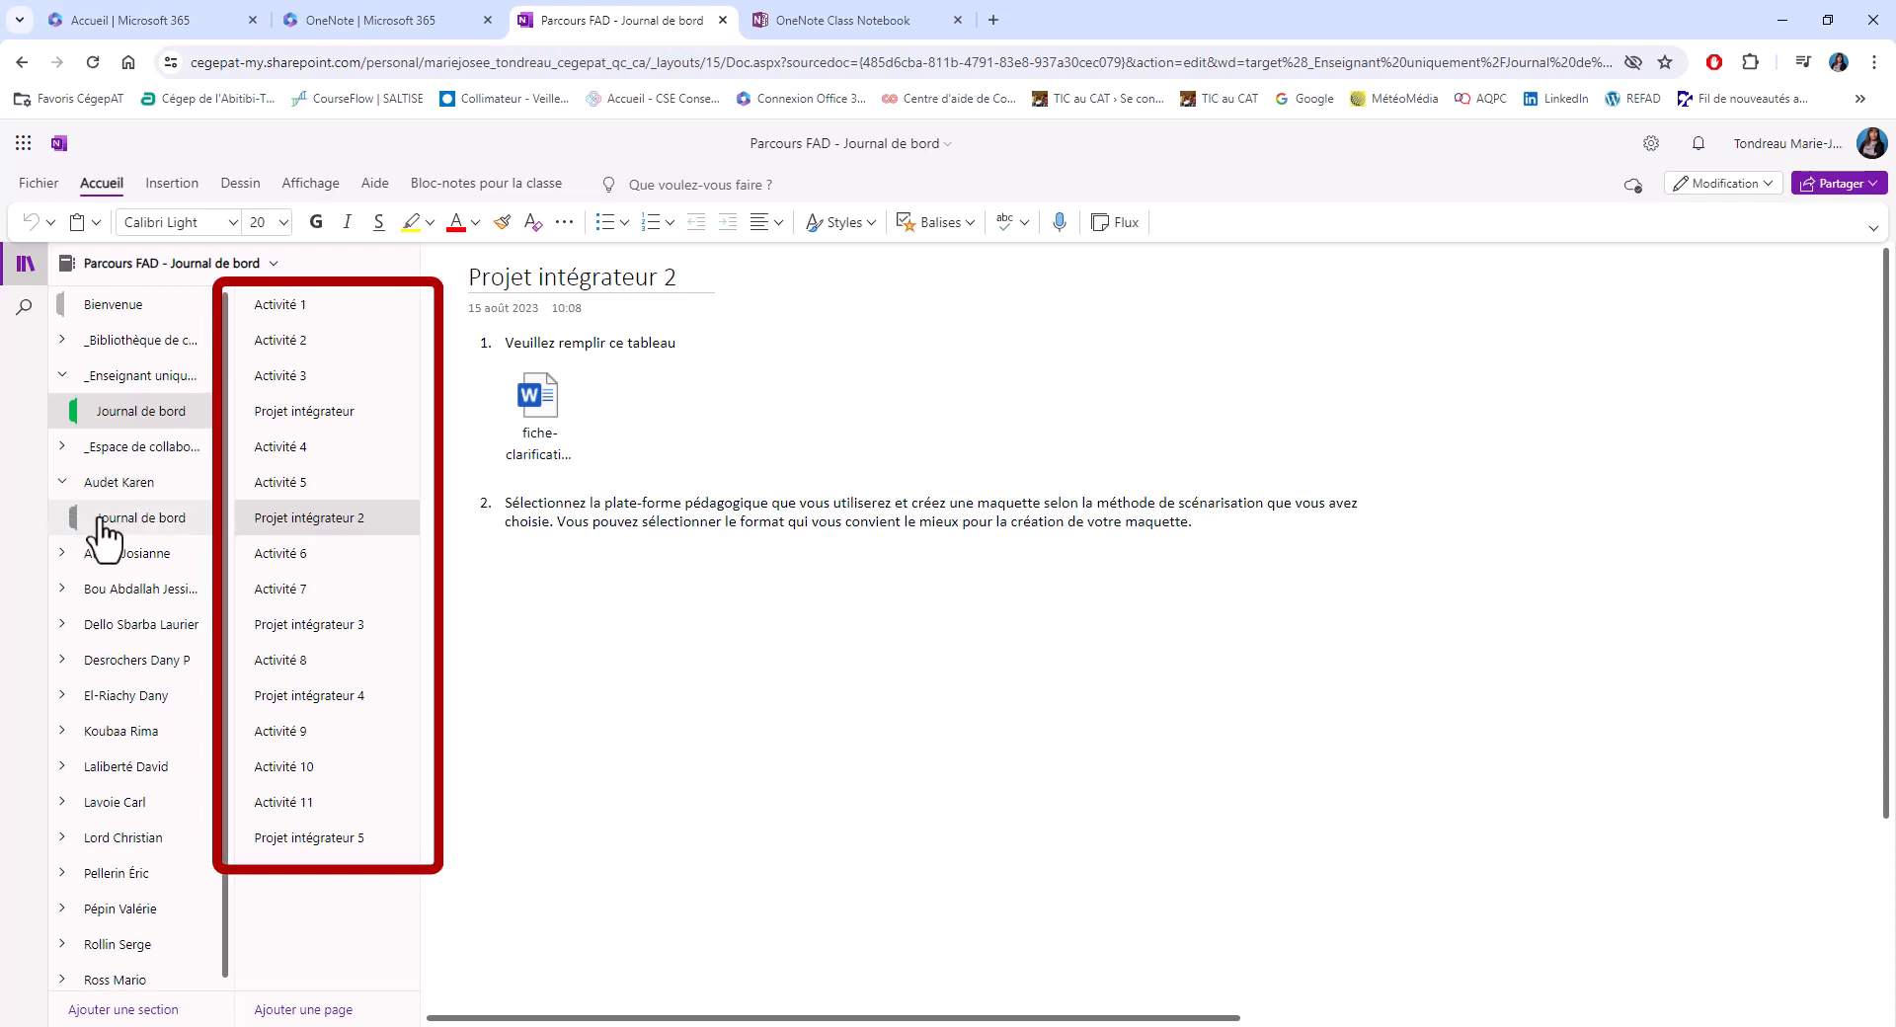
click(100, 520)
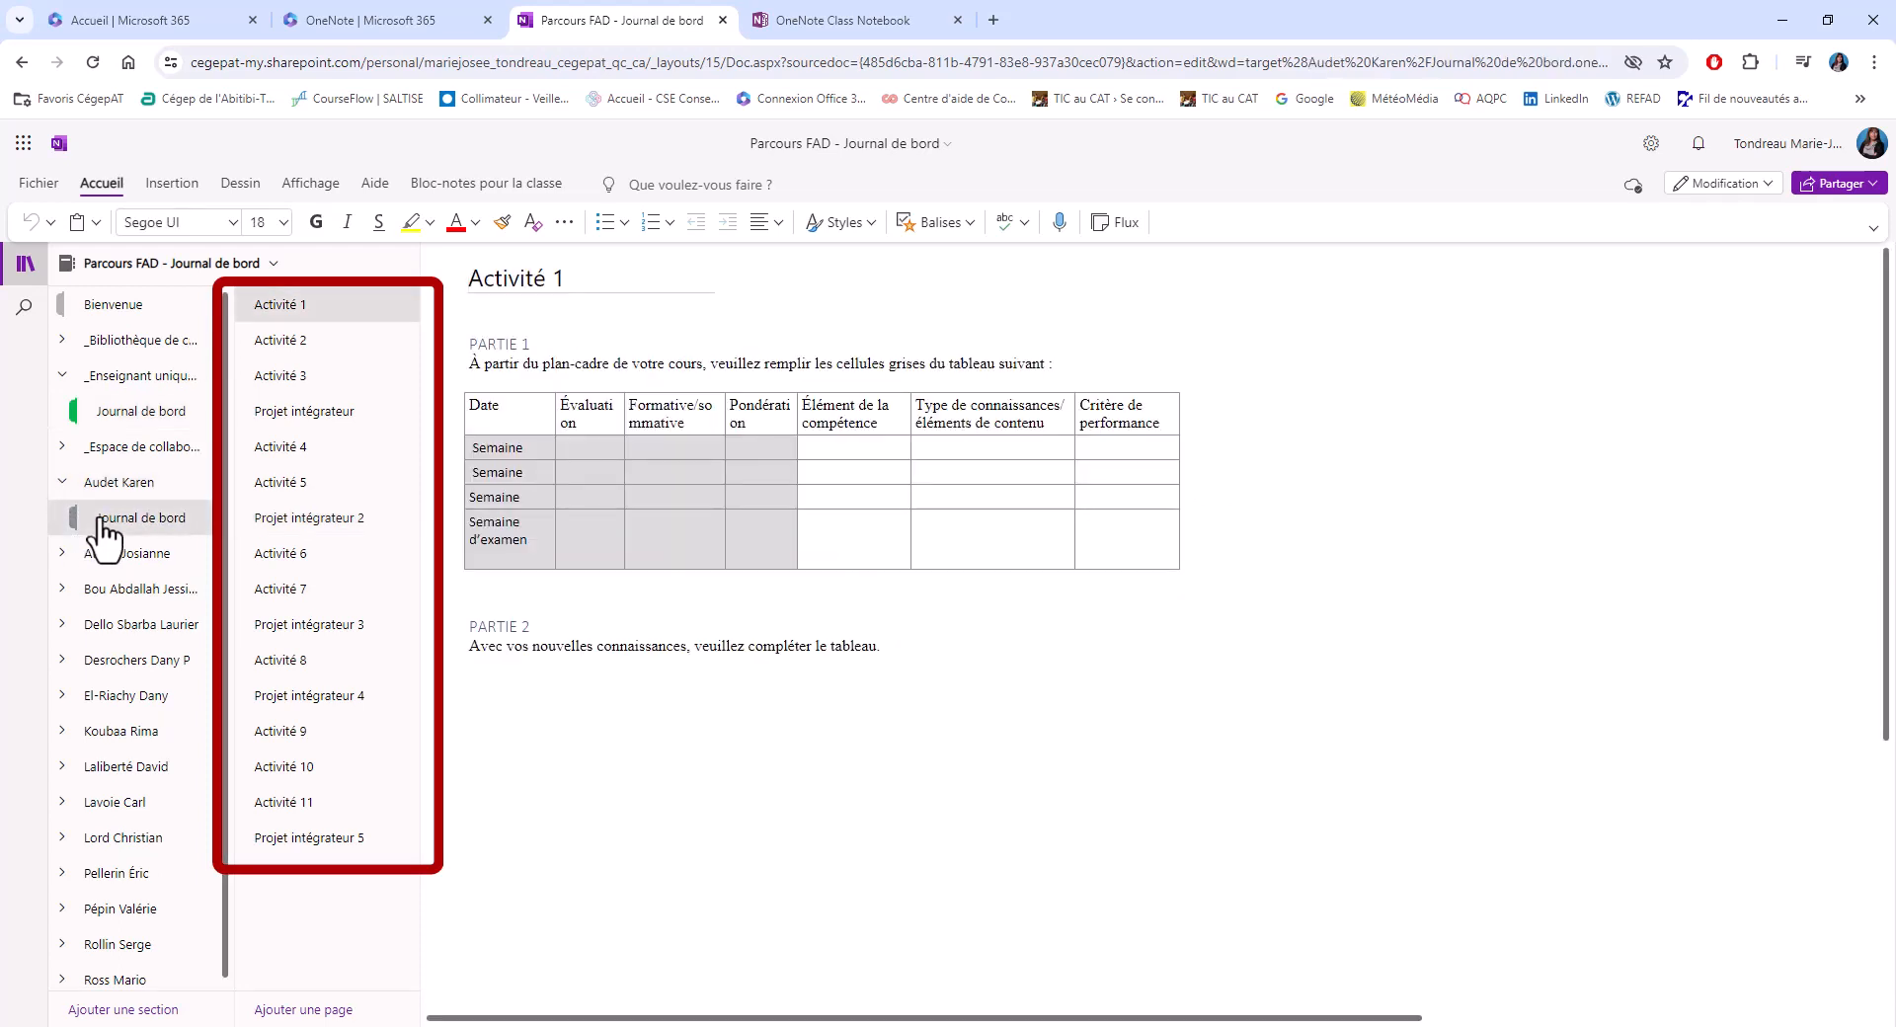